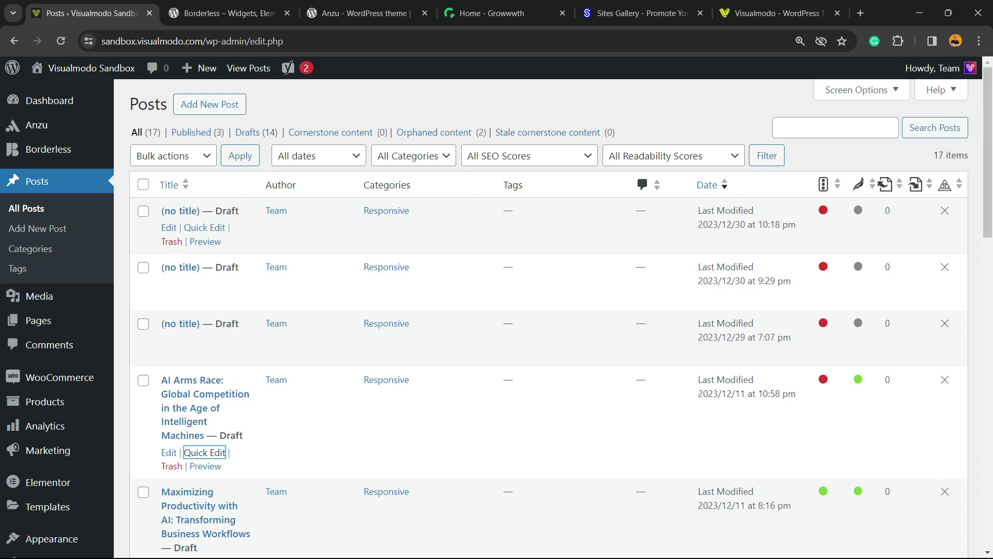
Step: Scroll down the Posts list to find the AI Arms Race draft
scroll(202, 223, down, 2)
Step: Open the AI Arms Race draft, set its publish date to January 6, 2024, and begin scheduling
click(194, 253)
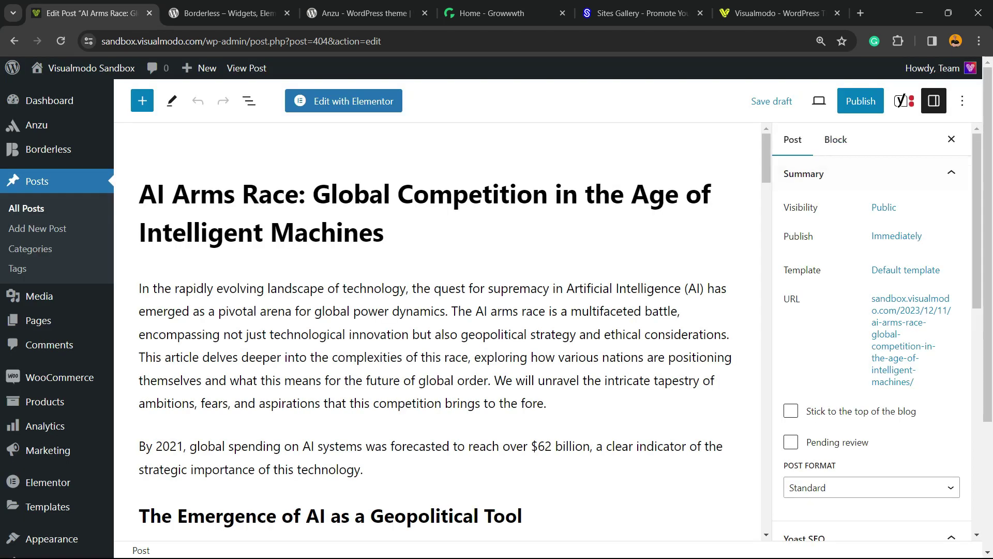
key(ctrl+plus)
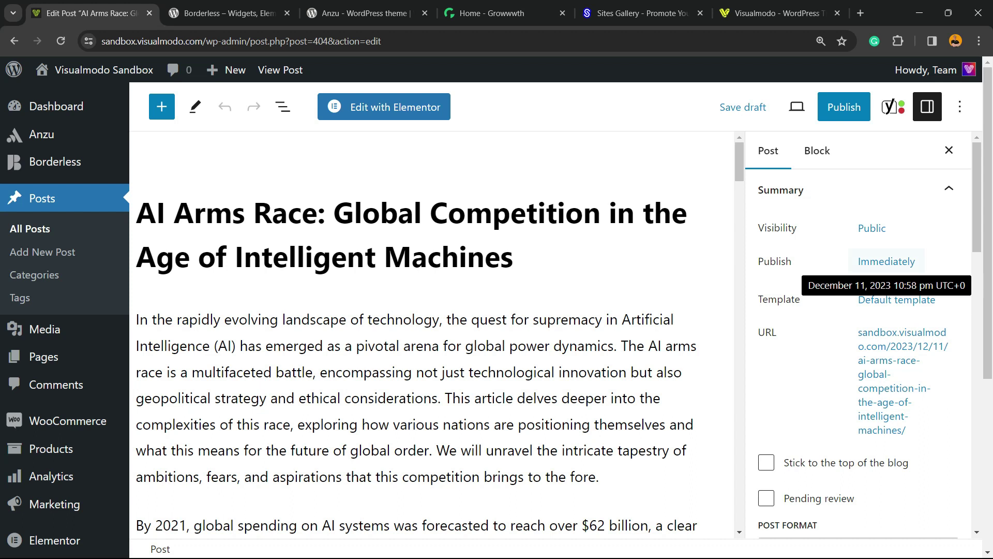
click(886, 261)
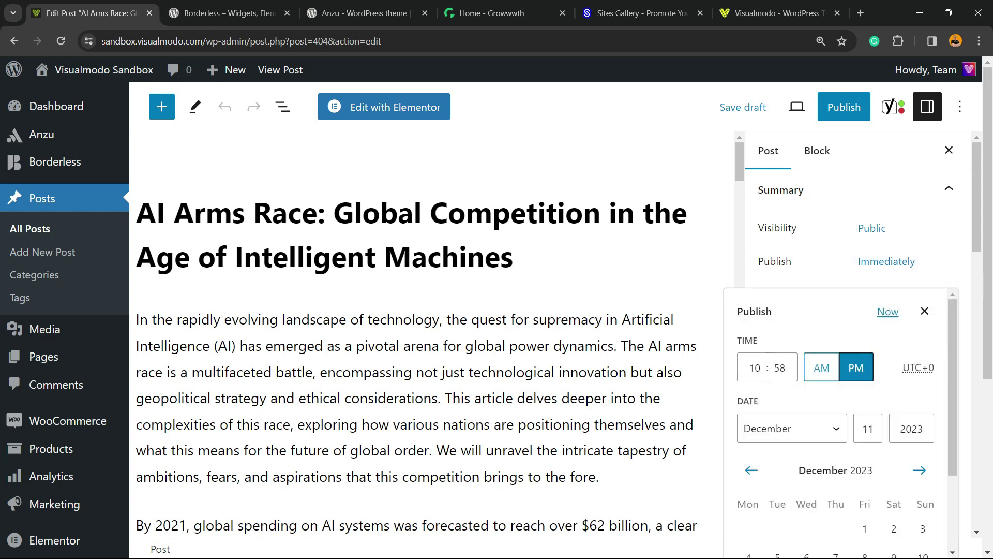
scroll(841, 414, down, 2)
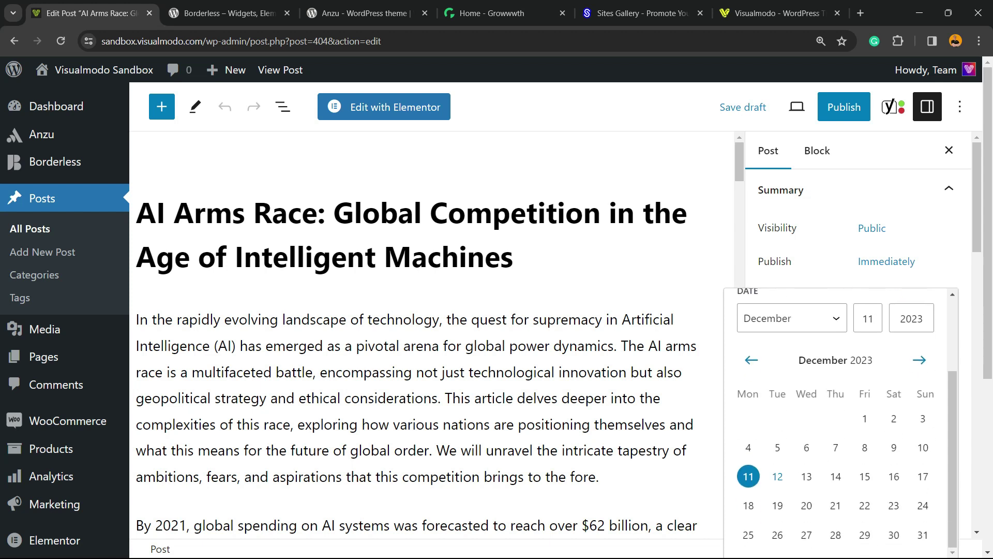
click(919, 360)
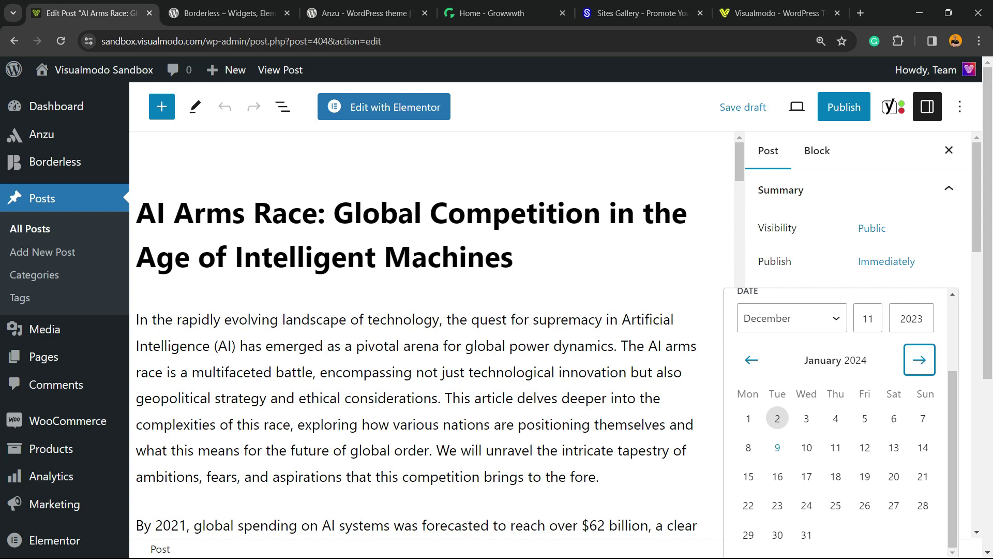
click(893, 418)
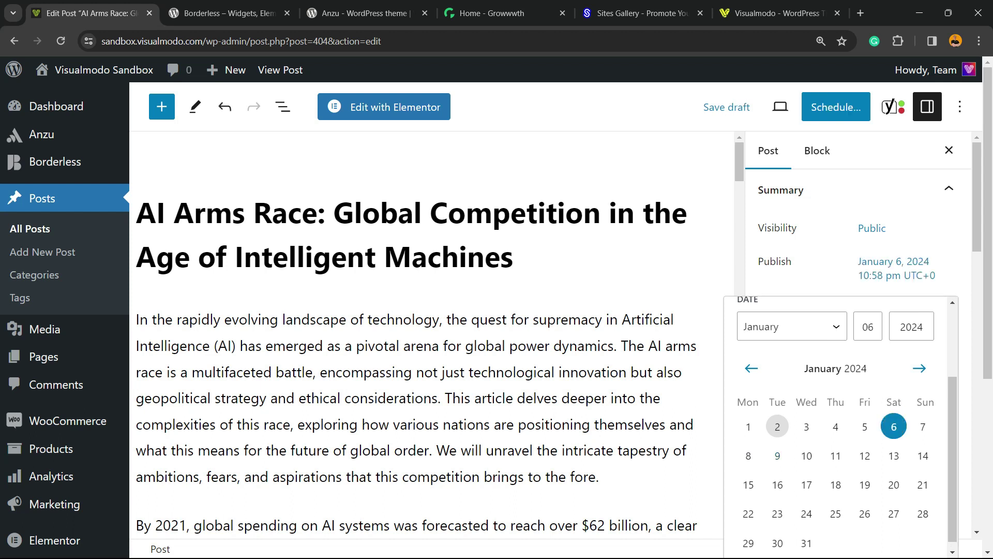
click(716, 449)
scroll(858, 336, down, 3)
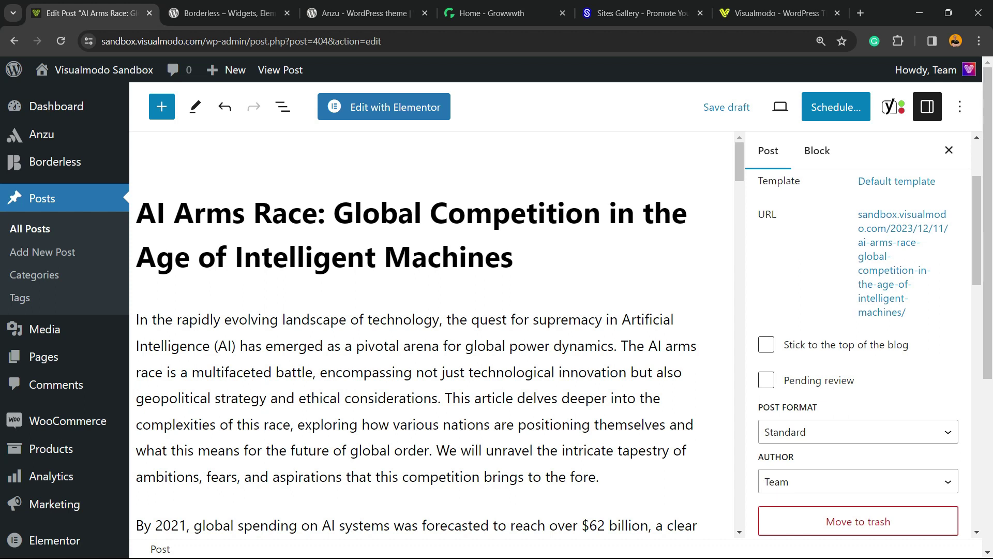
scroll(902, 388, up, 3)
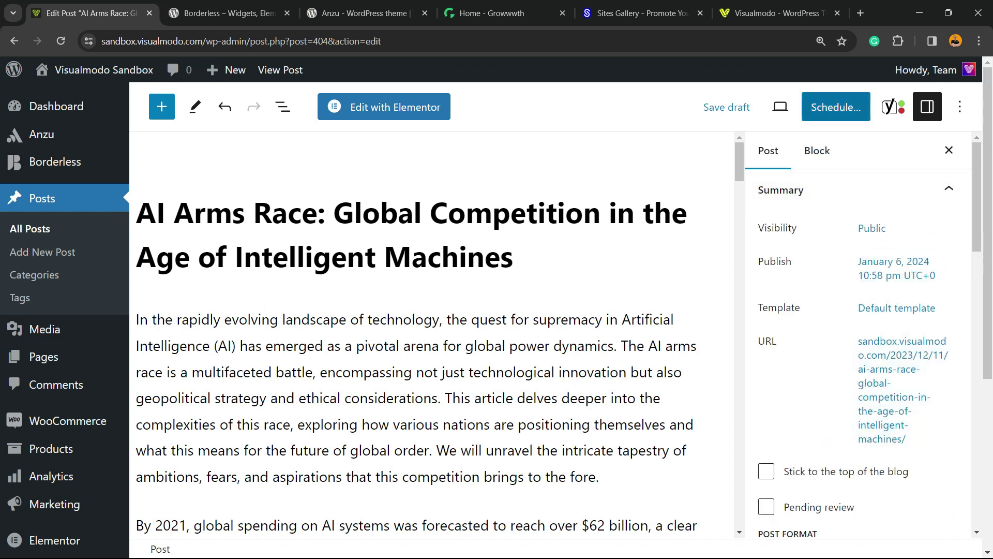
click(836, 107)
Step: Confirm scheduling the post for January 6, 2024 at 10:58 pm
click(836, 107)
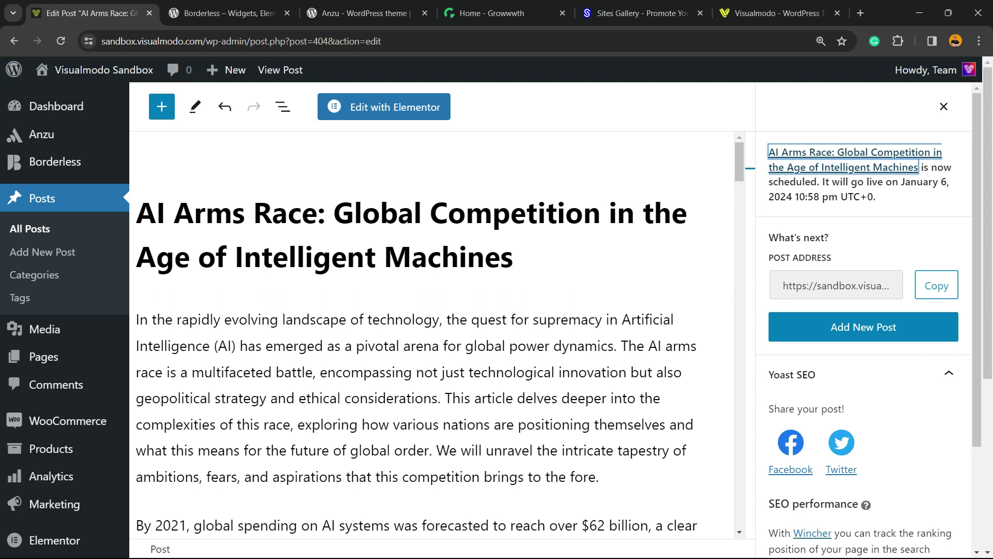
Step: Search Add New Plugin for 'PublishPress Planner', then install and activate it
scroll(52, 345, down, 5)
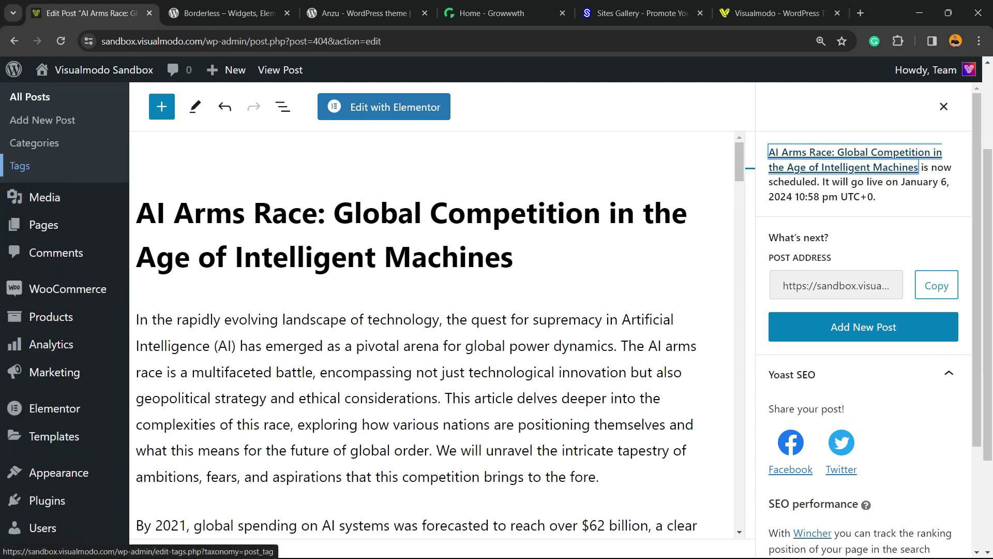
mouse_move(46, 374)
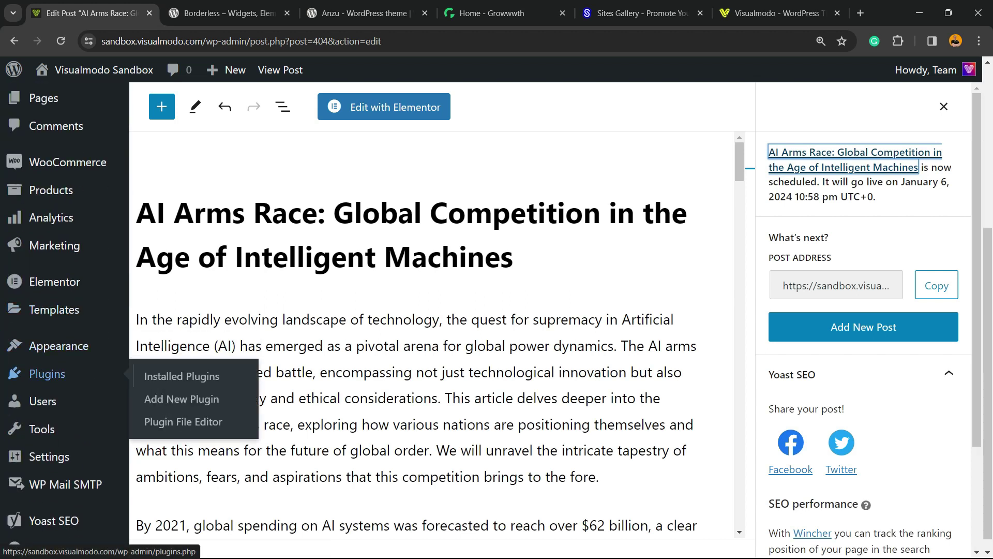
click(181, 399)
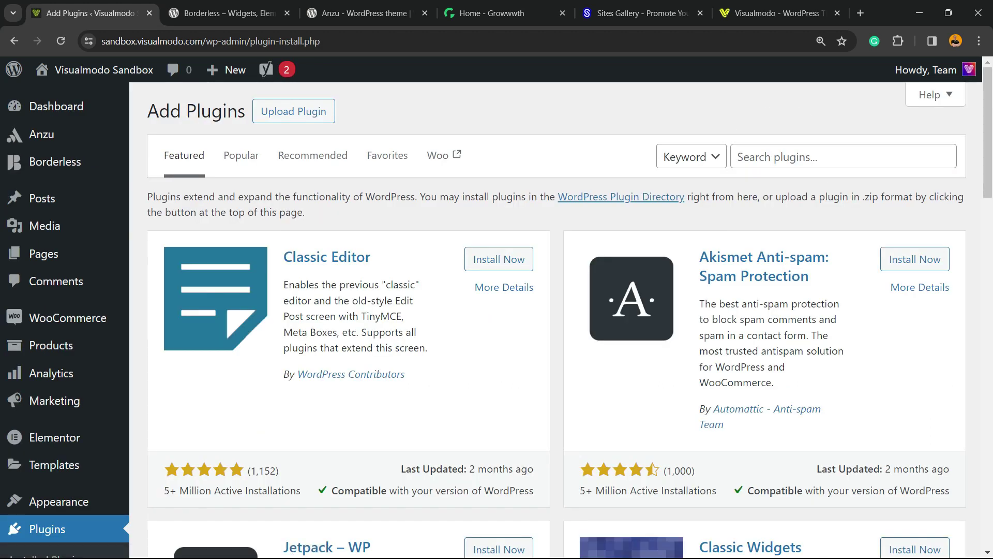
key(ctrl)
key(ctrl)
text(PublishPress Planner)
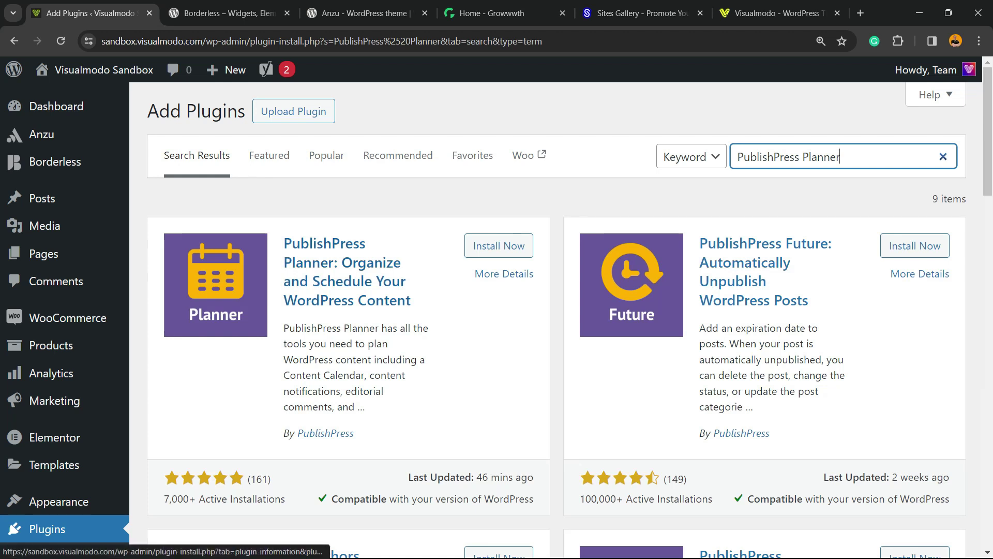
click(499, 246)
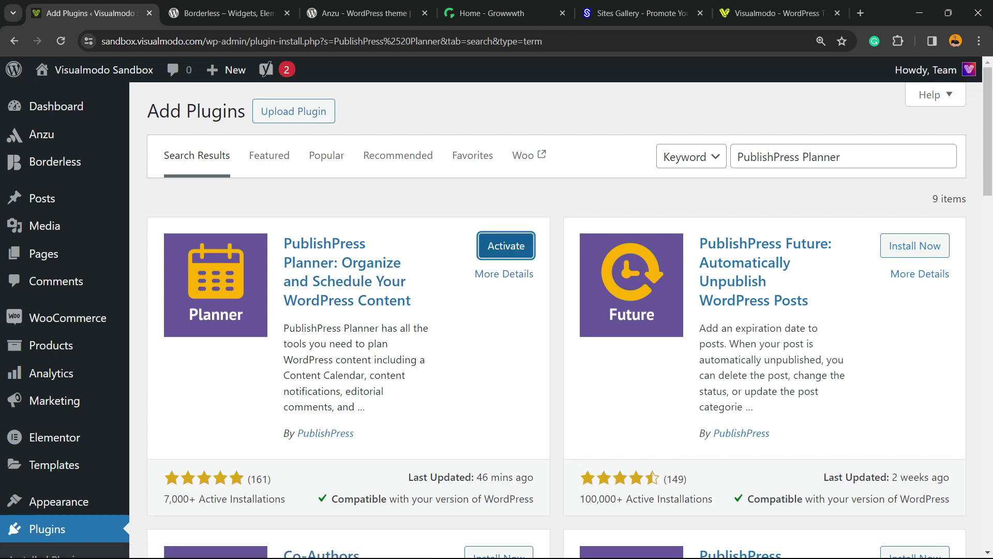
click(505, 245)
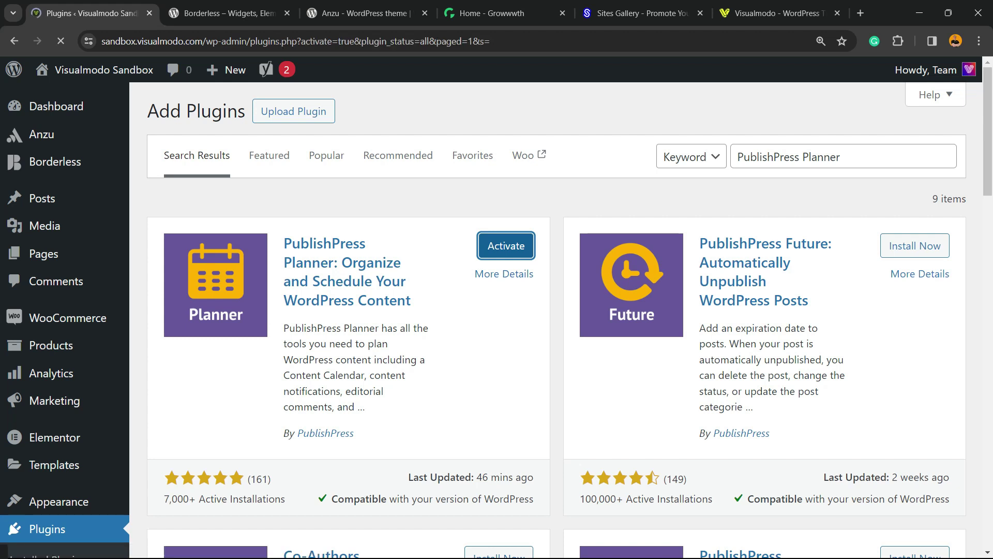
scroll(497, 311, down, 2)
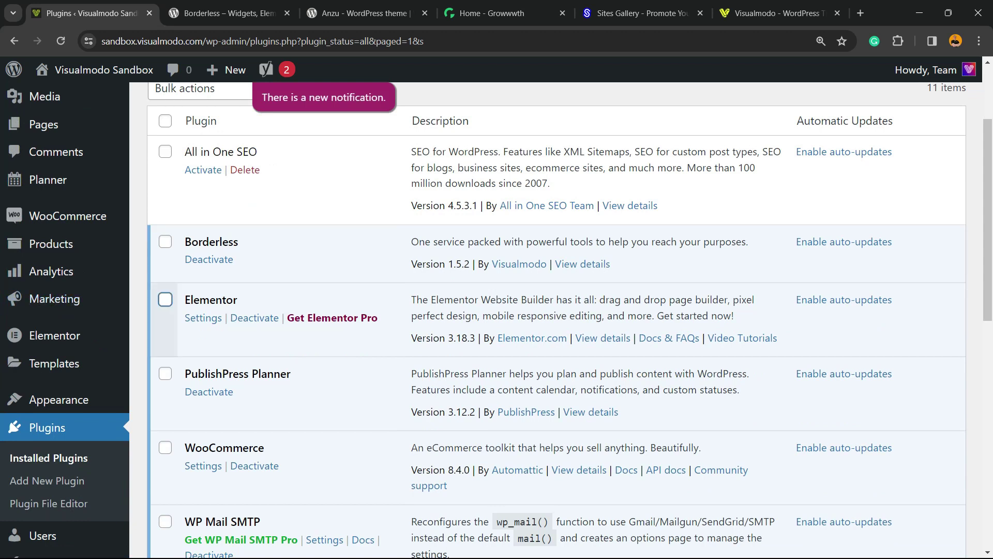
Step: Open Planner > Settings and review the Features tab with all features but Debug enabled
scroll(556, 311, down, 5)
scroll(556, 310, up, 7)
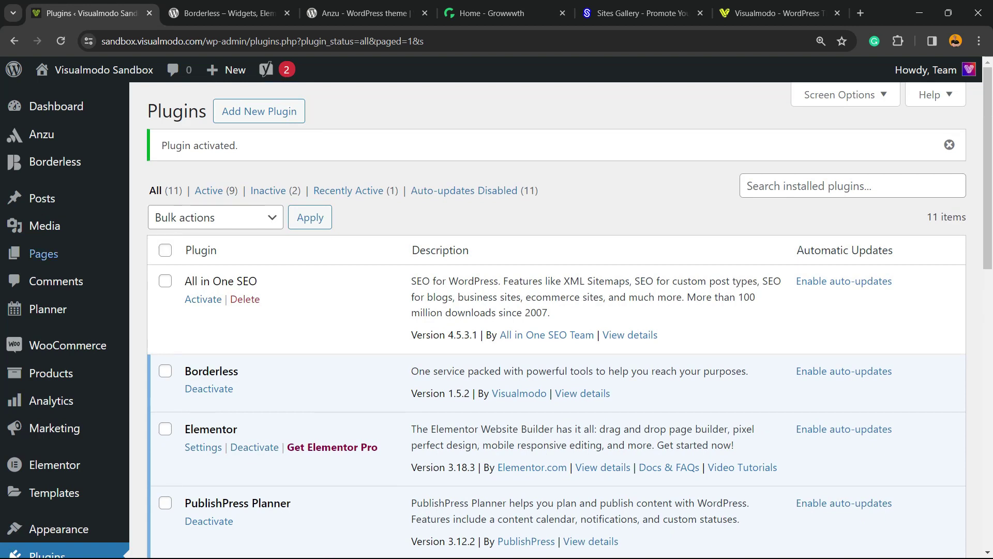
mouse_move(47, 309)
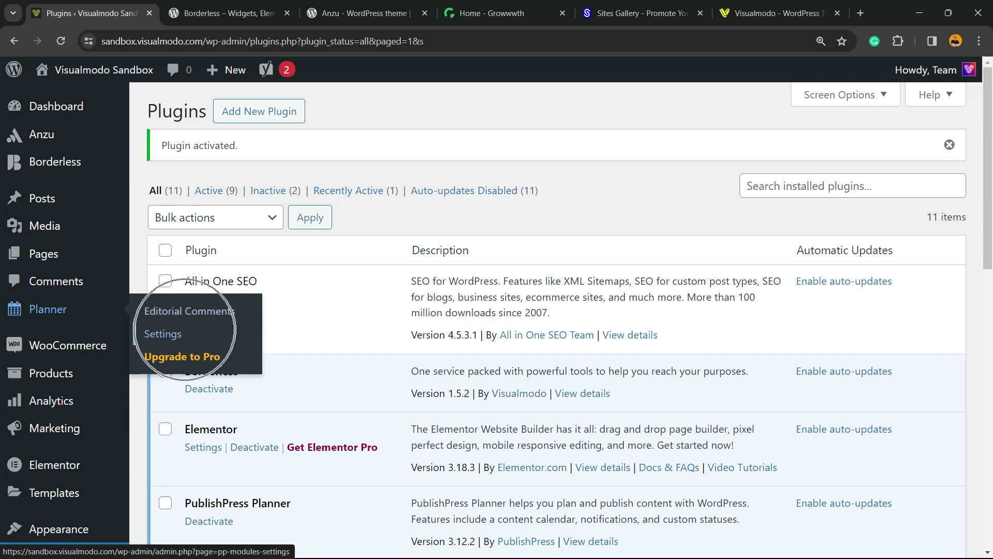
click(171, 334)
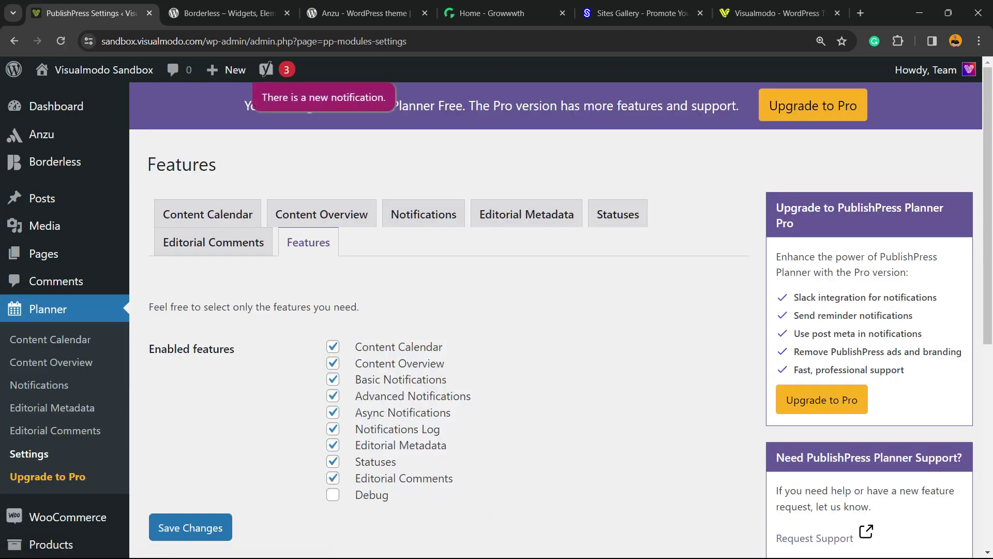
scroll(497, 321, down, 6)
scroll(497, 321, up, 6)
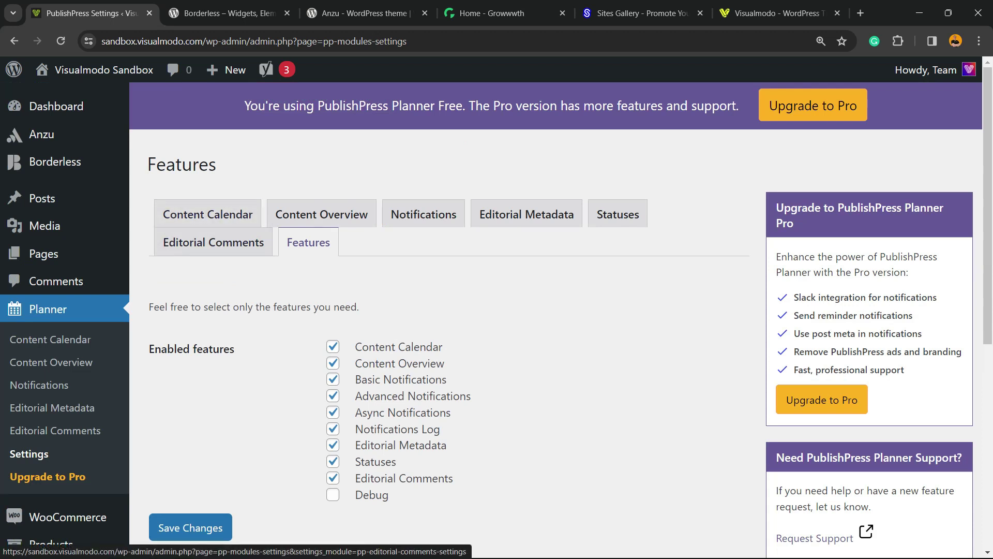
Step: In Content Calendar settings, tick Draft under 'Statuses to display publish time'
click(207, 214)
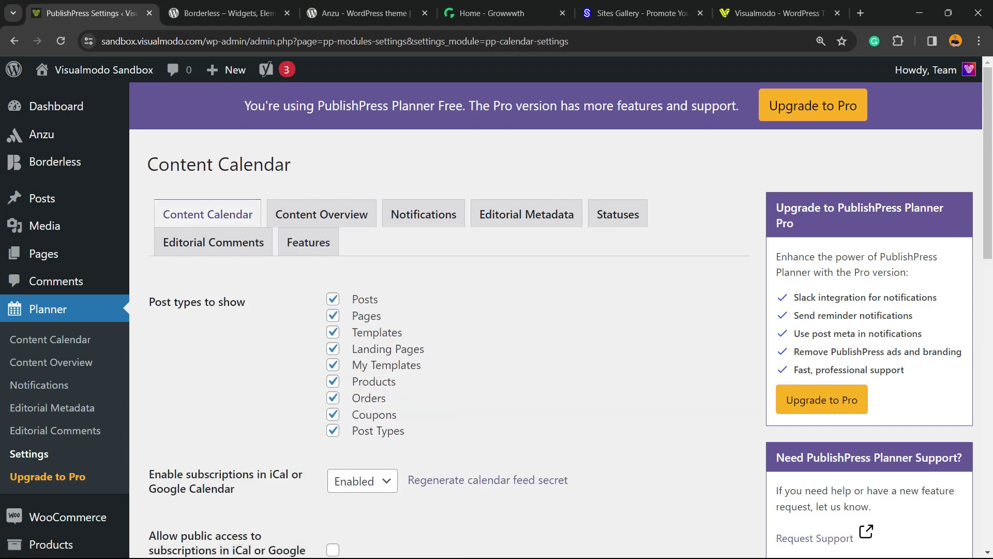
scroll(561, 321, down, 7)
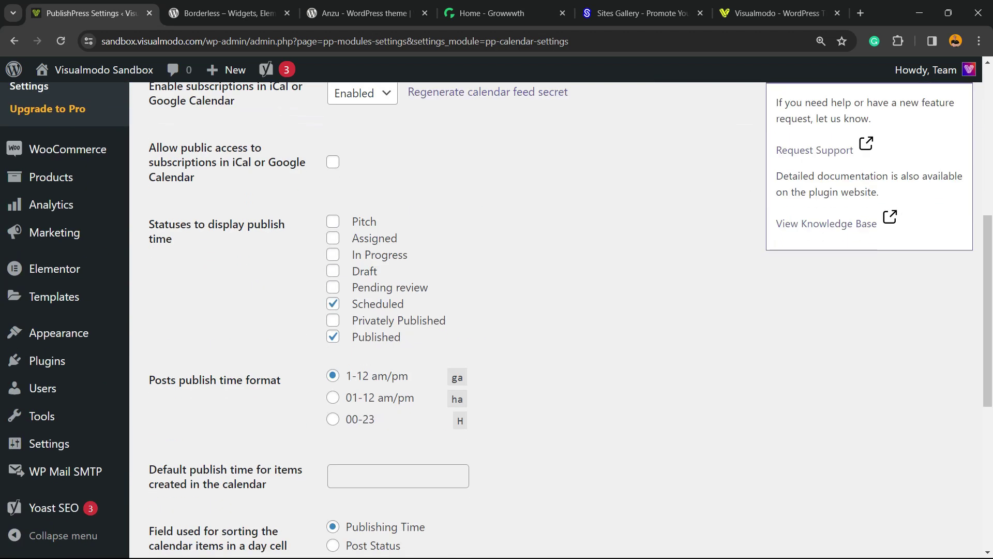
drag(149, 224, 172, 238)
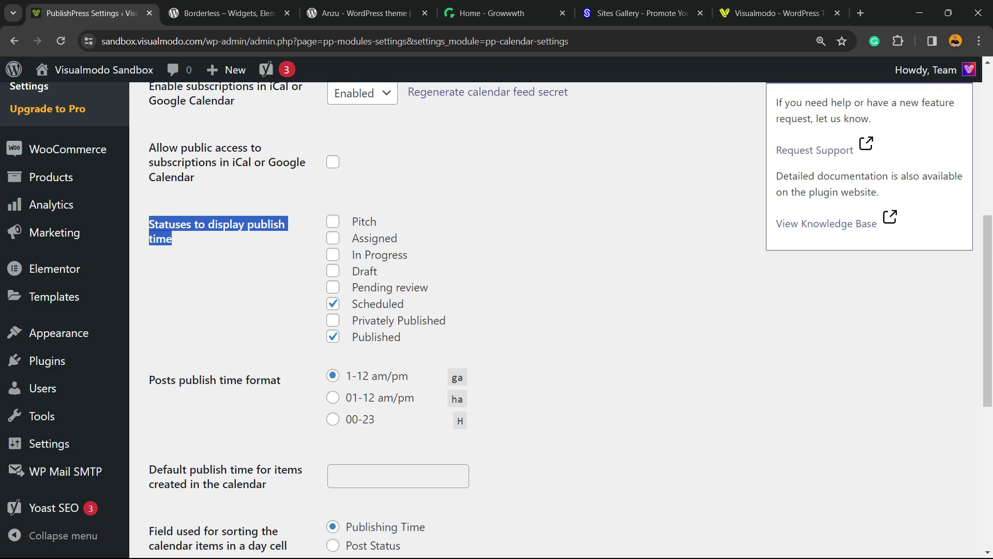
click(207, 254)
drag(149, 380, 281, 380)
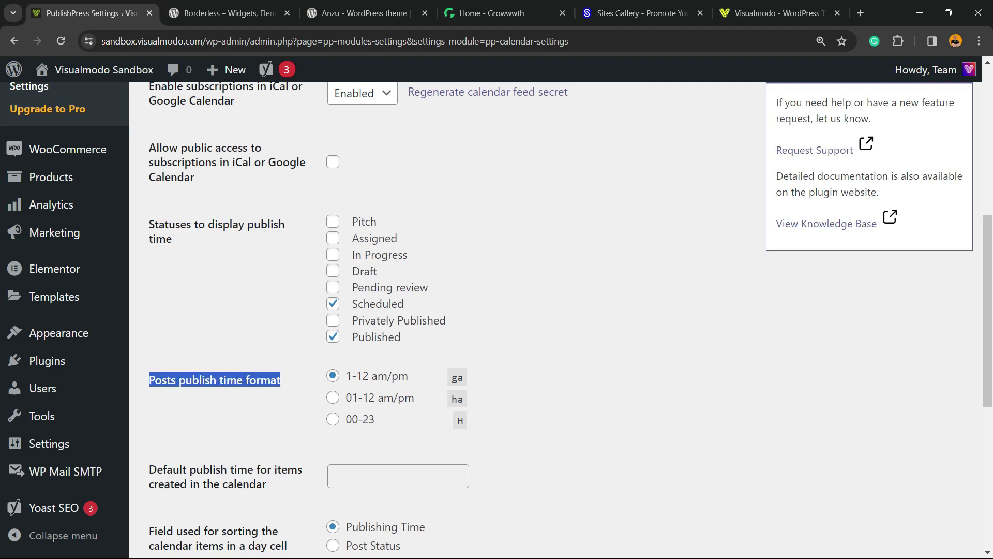
triple_click(165, 379)
triple_click(170, 225)
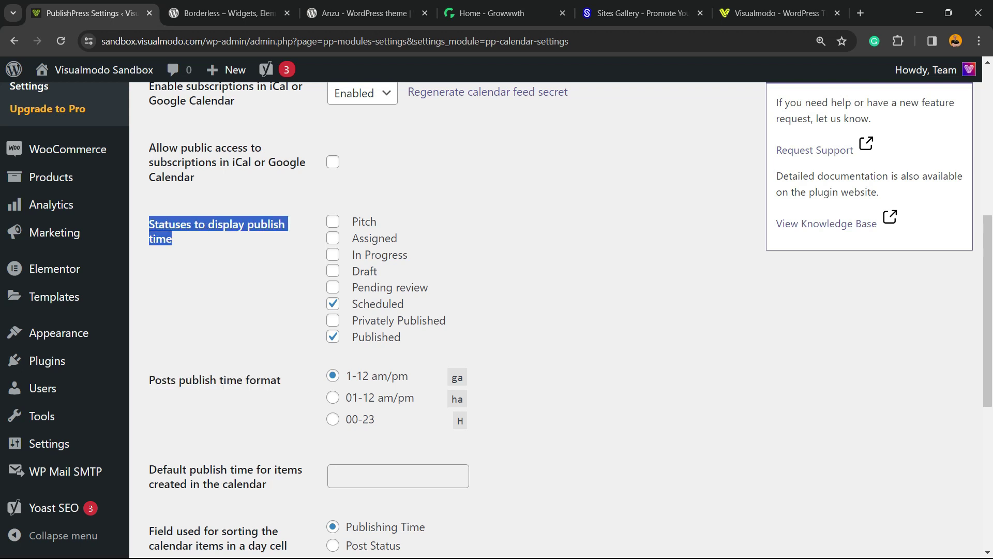
click(207, 231)
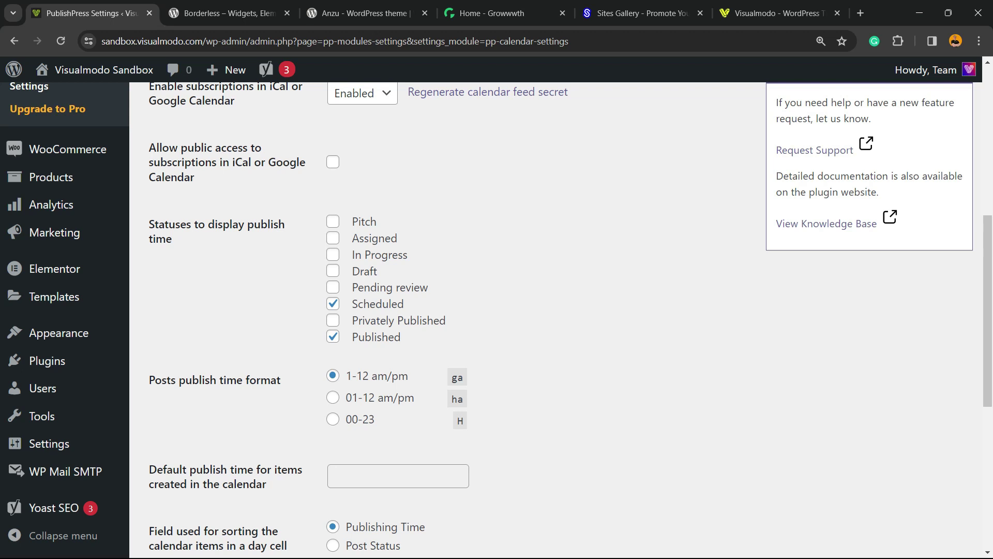
click(332, 271)
Step: Set the calendar's default publish time to 10:00 by choosing hour 10
scroll(569, 315, down, 2)
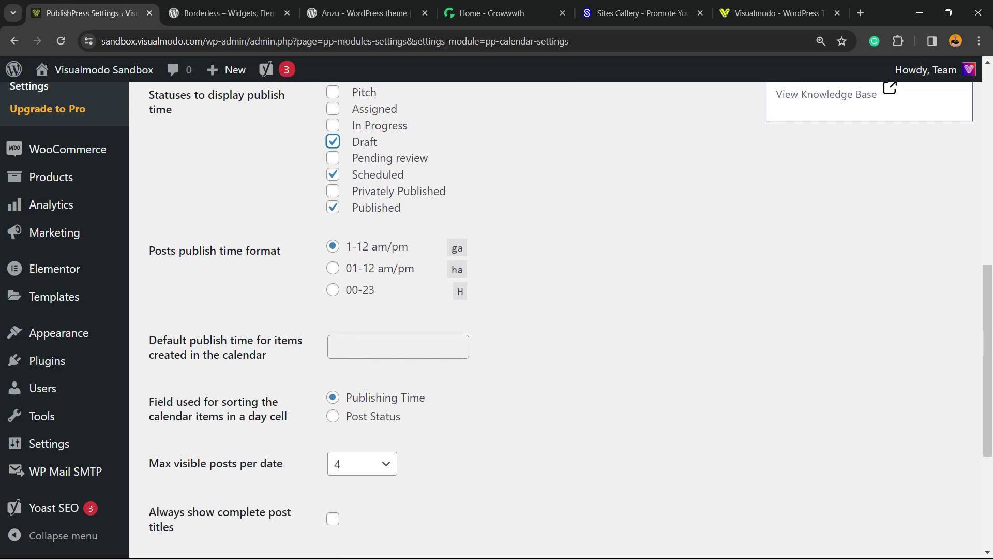
click(398, 346)
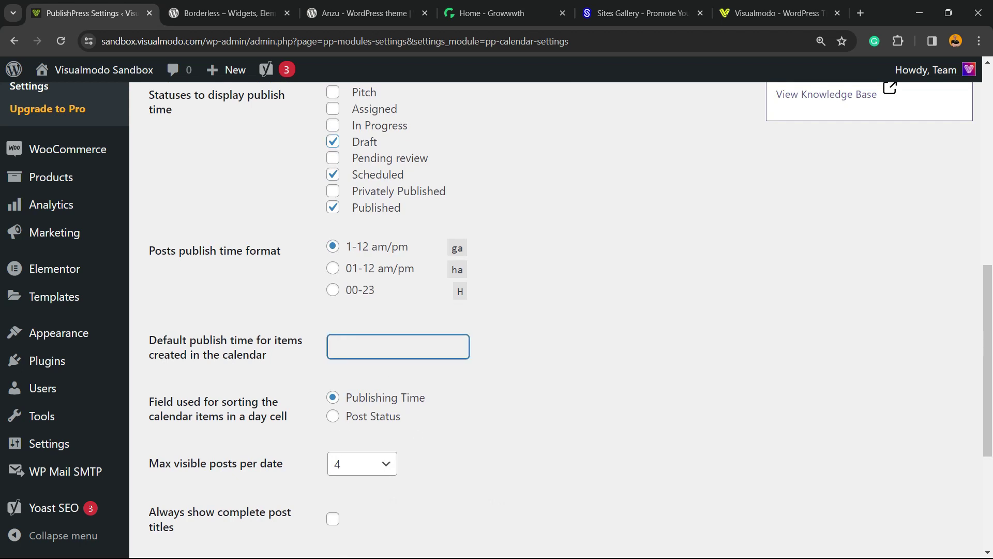
scroll(569, 316, down, 2)
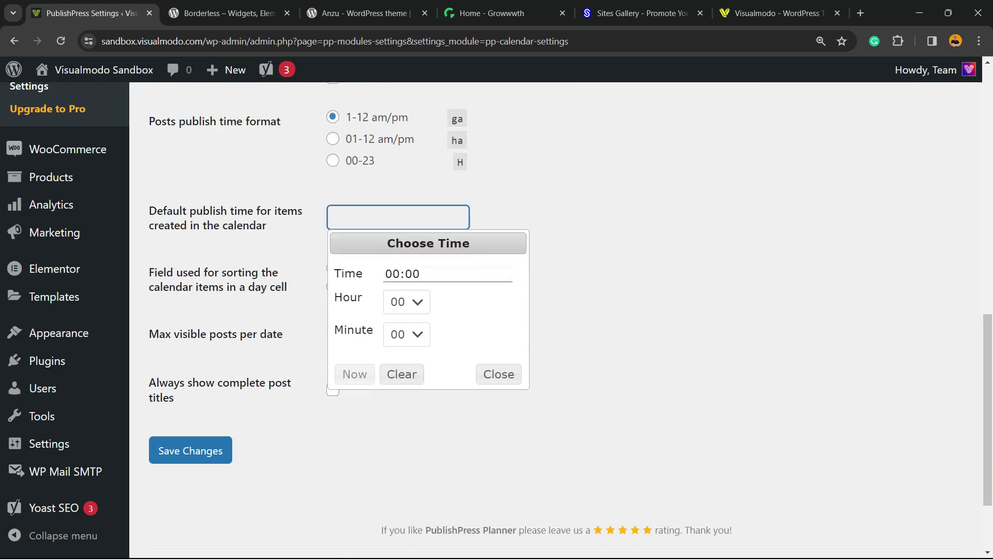
click(406, 302)
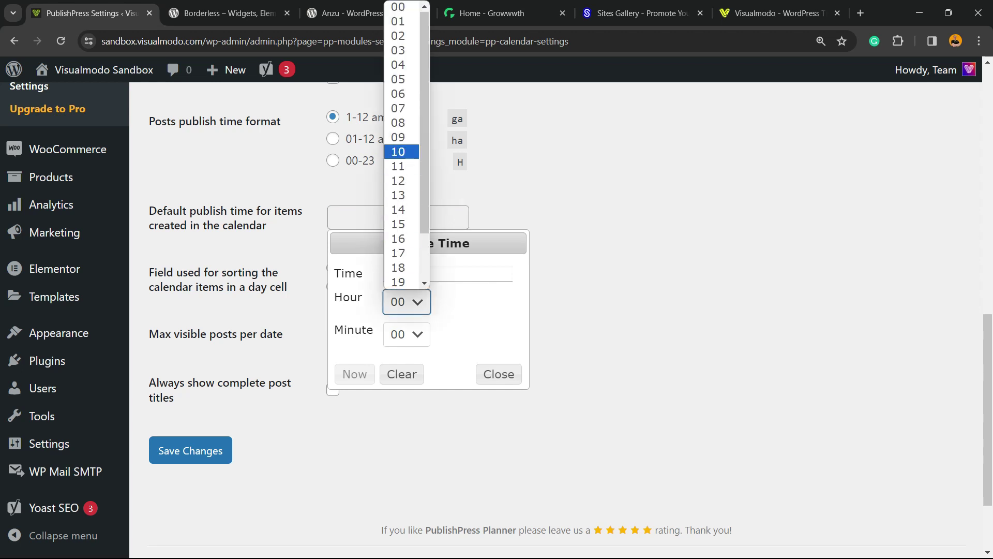
click(398, 152)
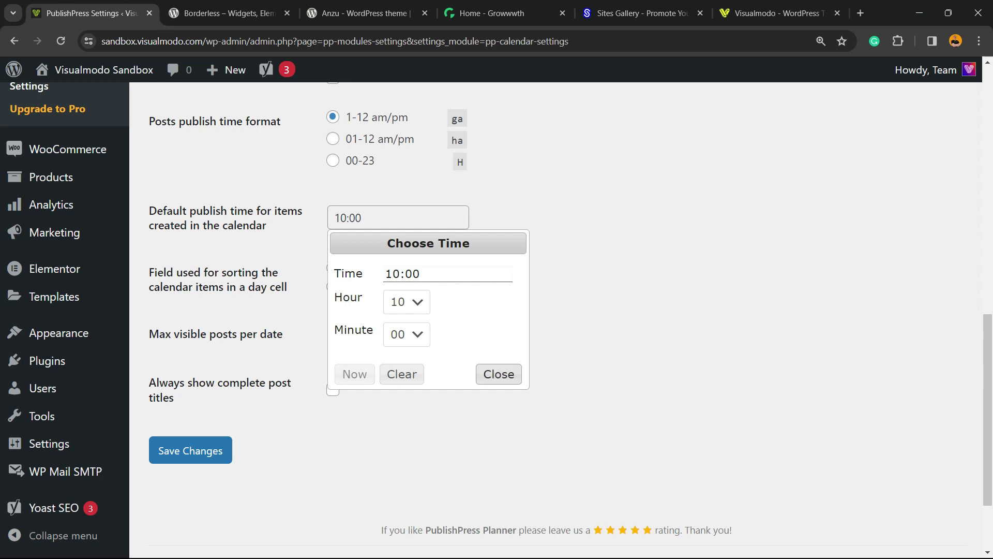
key(Escape)
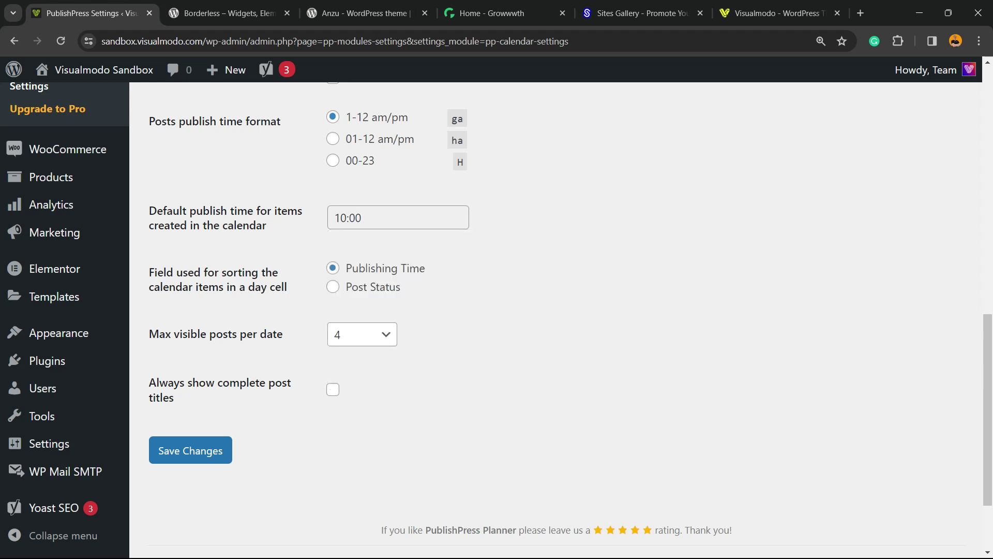
key(Tab)
Step: Save the calendar settings and open the 'Navigating the Future' Tesla Autopilot draft
click(190, 450)
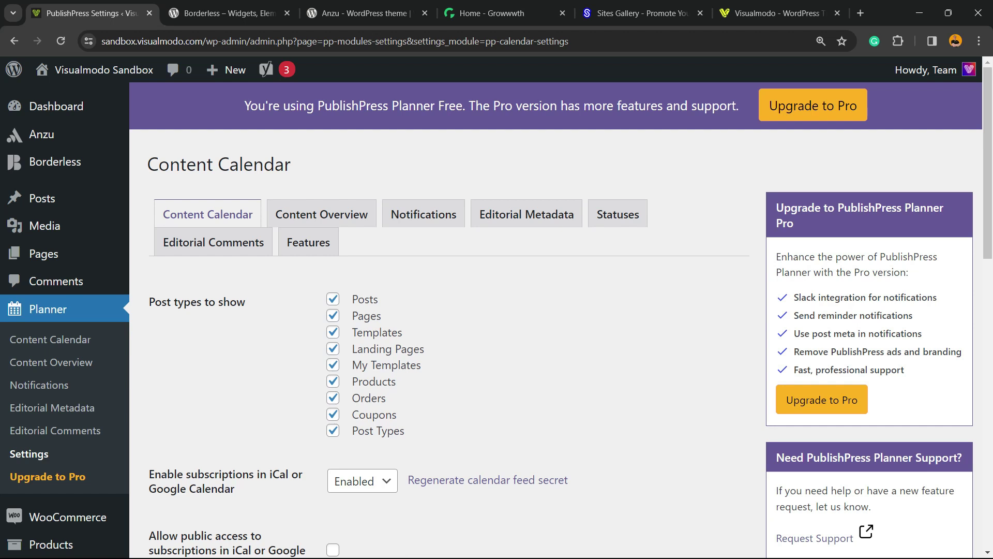
mouse_move(41, 198)
click(177, 223)
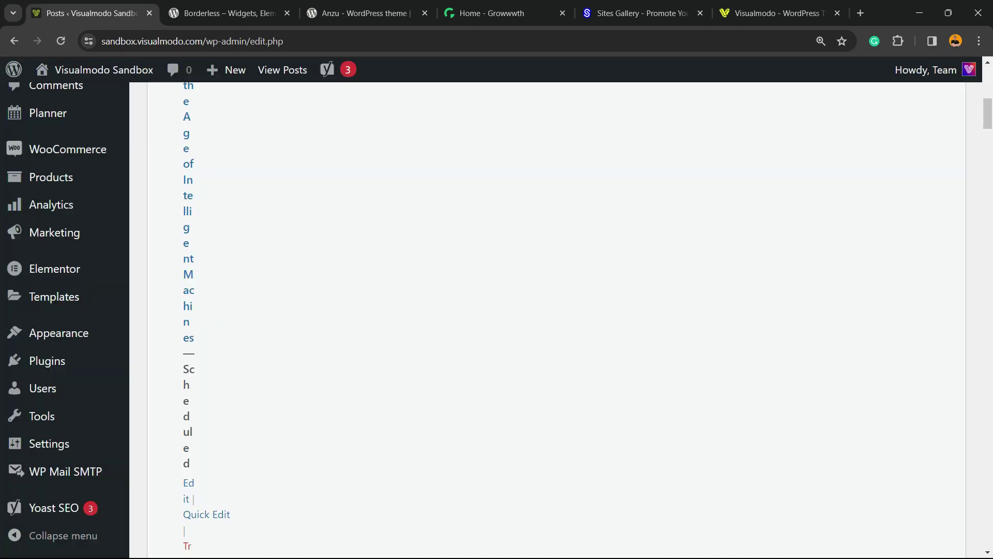
key(ctrl+minus)
key(ctrl+minus)
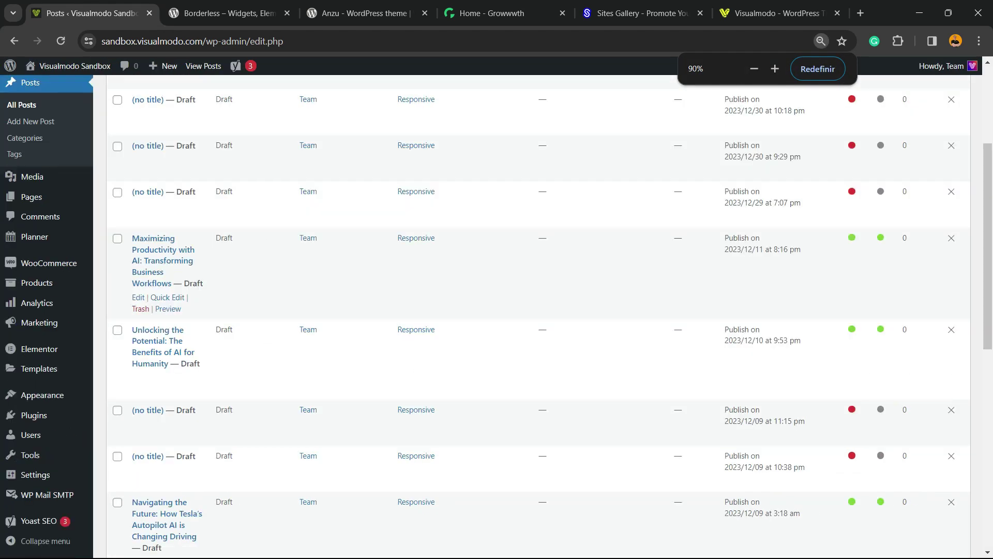
scroll(538, 311, down, 3)
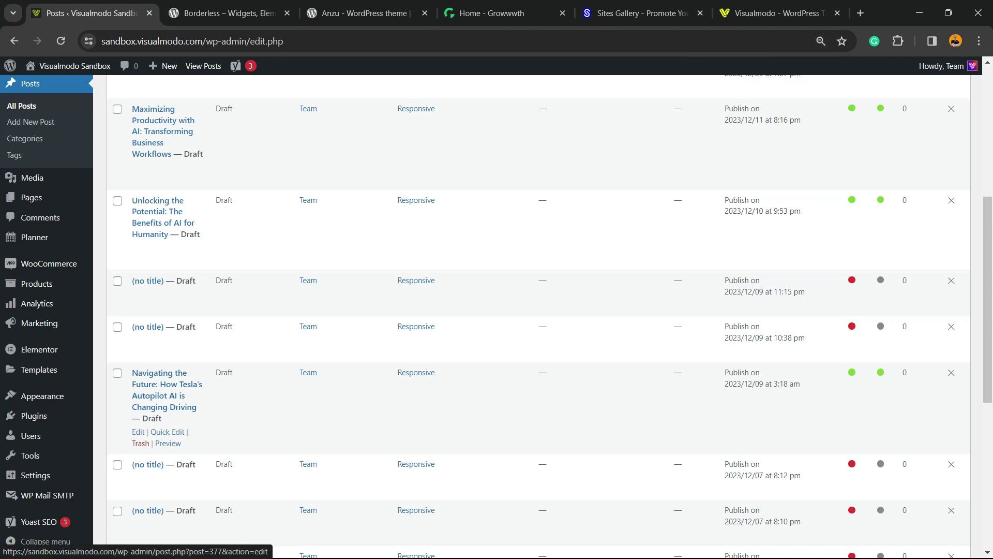
click(165, 395)
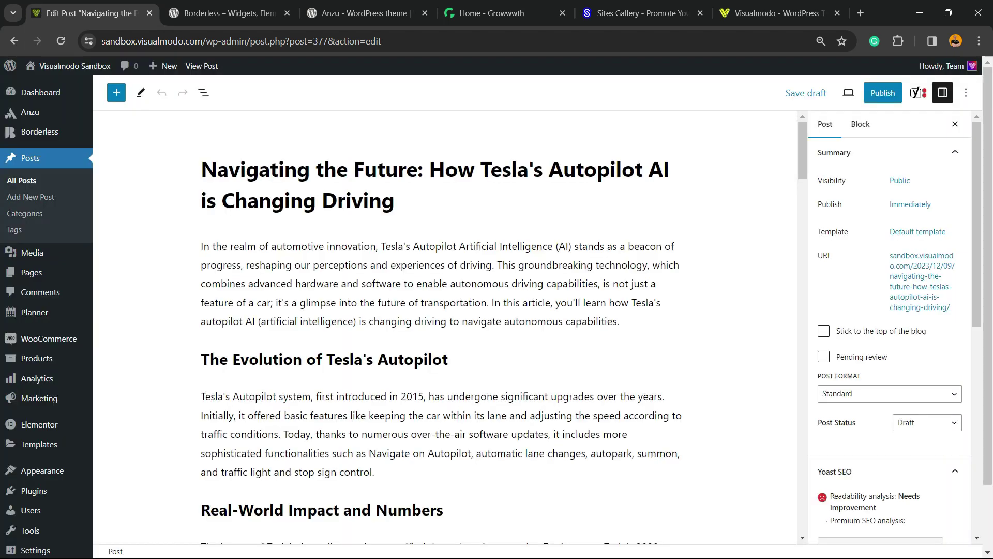
Step: Zoom the editor to 125% and check the Post Status list, leaving it on Draft
key(ctrl+plus)
key(ctrl+plus)
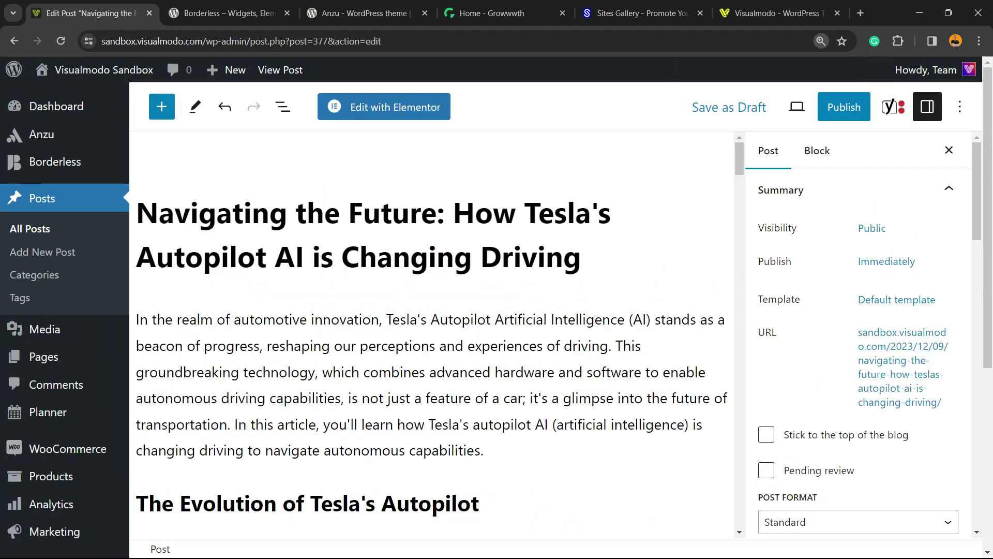
scroll(781, 301, down, 3)
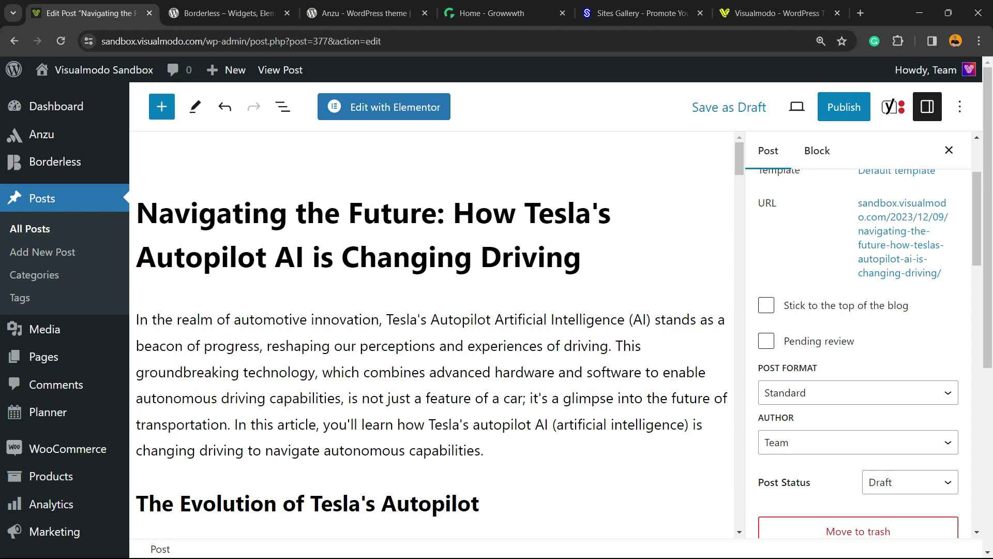
scroll(859, 352, down, 3)
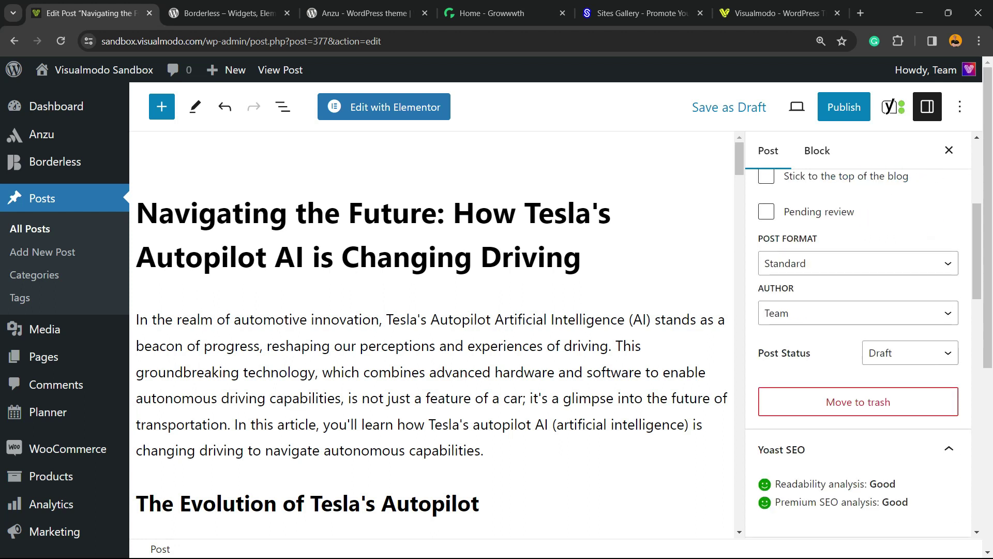
click(910, 352)
click(910, 352)
scroll(859, 351, down, 10)
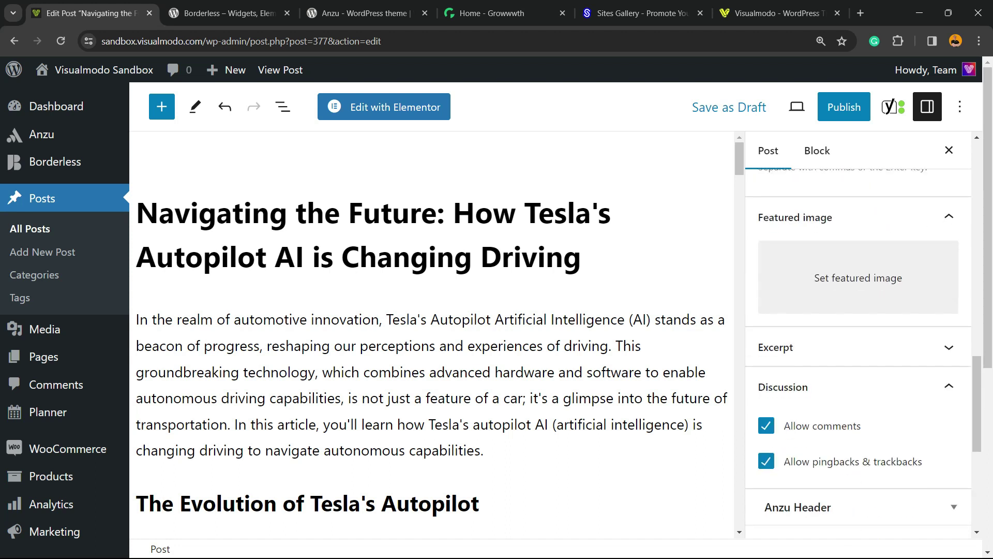
scroll(859, 336, up, 10)
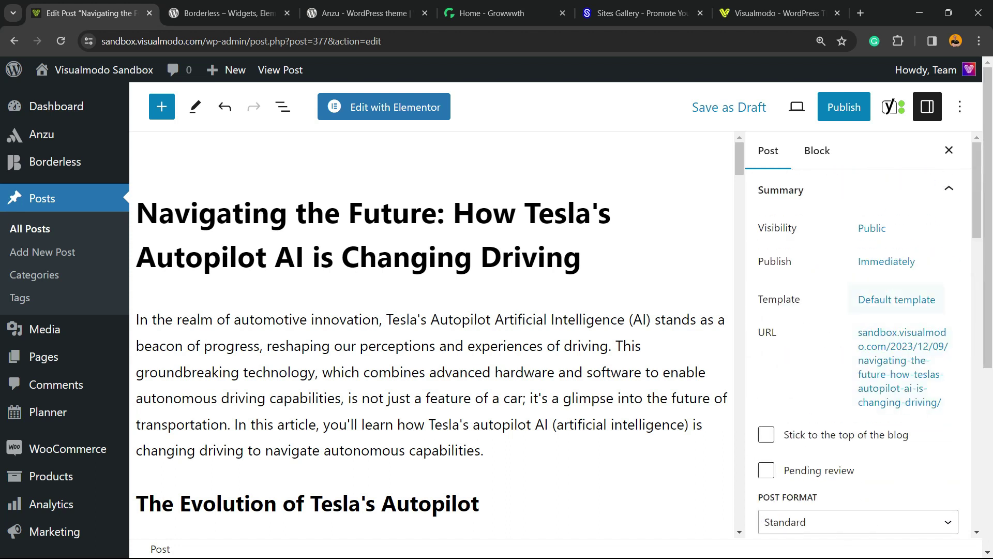
Step: Inspect the 'Immediately' publish date picker and close it unchanged
click(886, 261)
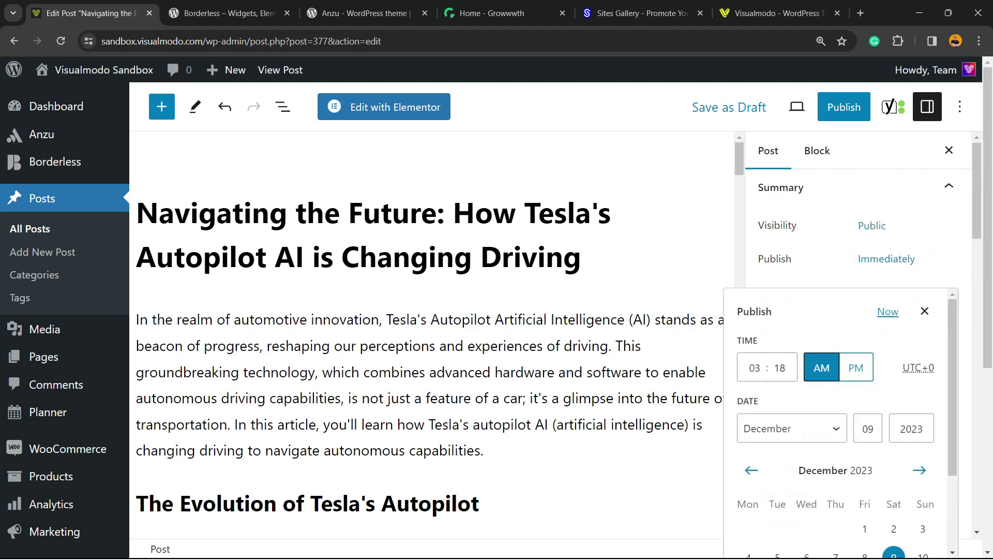
scroll(853, 342, down, 3)
scroll(859, 207, up, 3)
click(828, 207)
scroll(859, 337, down, 3)
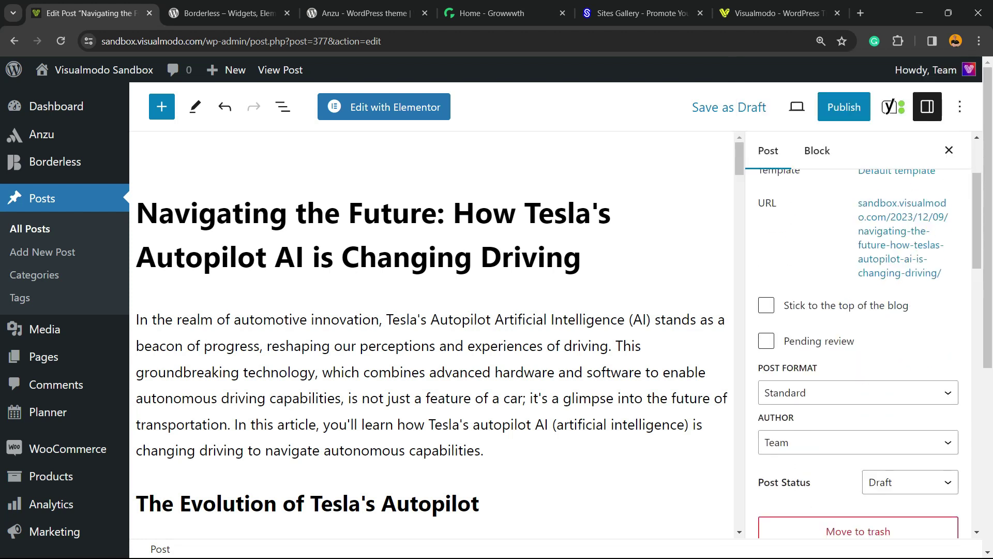
scroll(859, 336, up, 3)
scroll(858, 336, down, 5)
drag(812, 352, 758, 353)
Step: Review the custom status choices (Pitch, Assigned, In Progress, Draft), keeping Draft
click(909, 352)
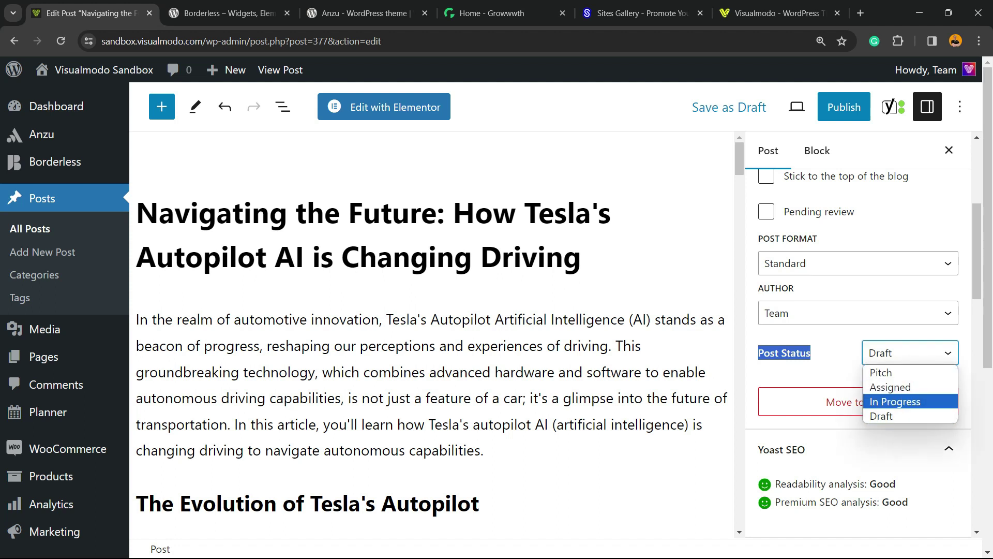
click(905, 415)
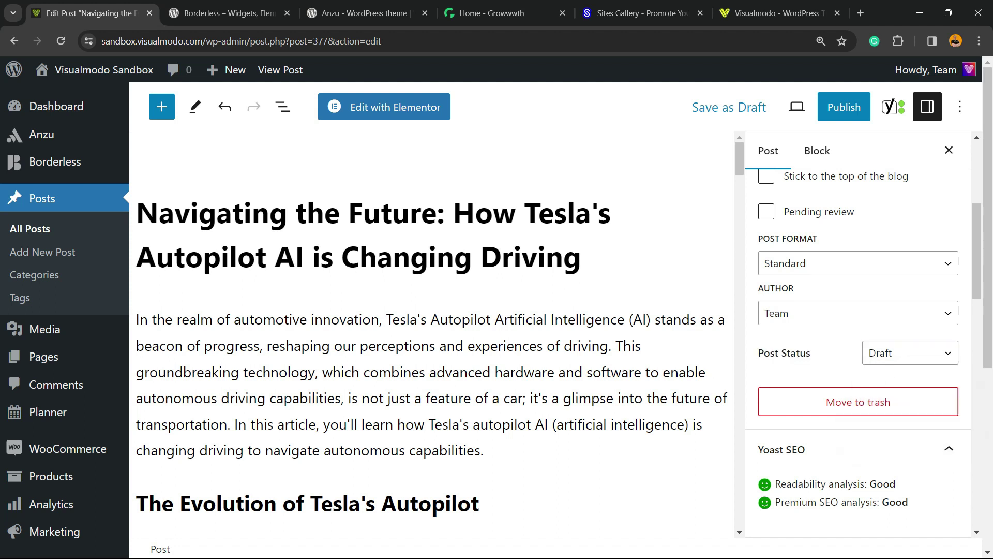
scroll(859, 352, down, 6)
scroll(858, 342, up, 8)
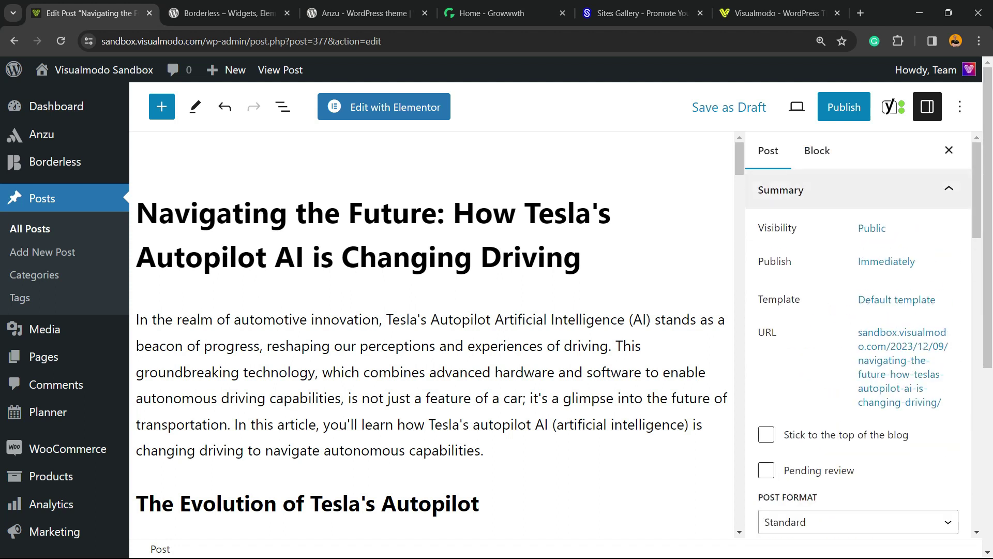
Step: Dismiss the publish date picker, leaving Publish set to Immediately, and scroll through the post
click(886, 261)
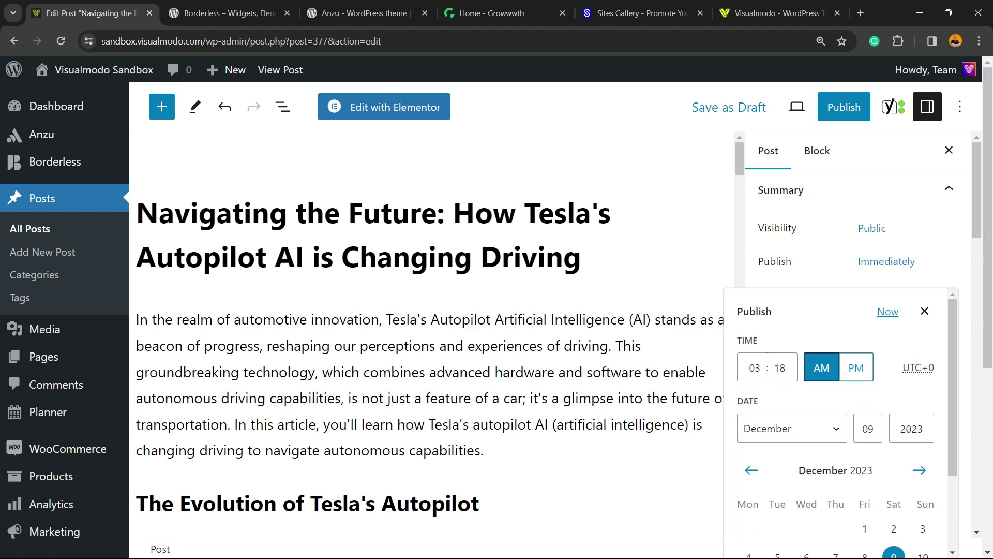
scroll(841, 414, down, 6)
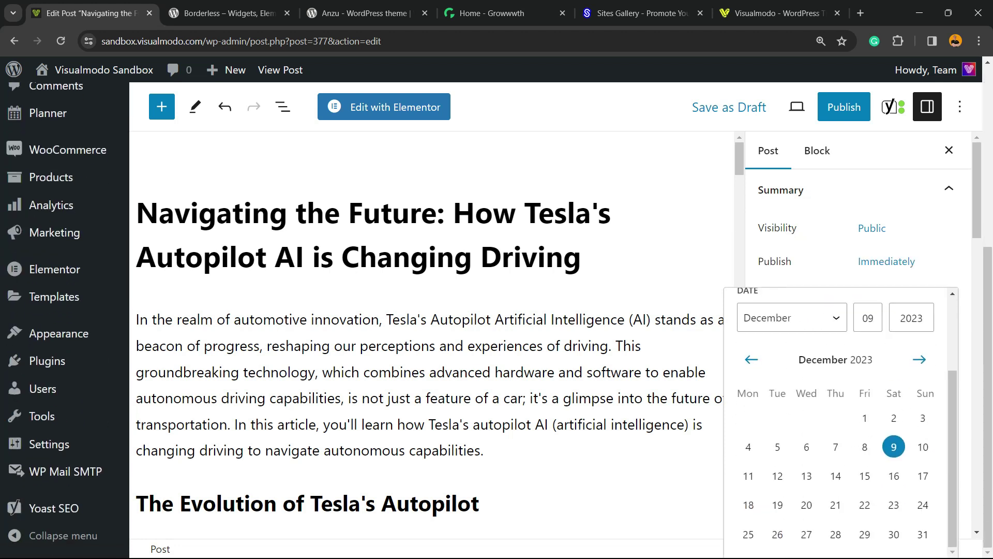
key(Escape)
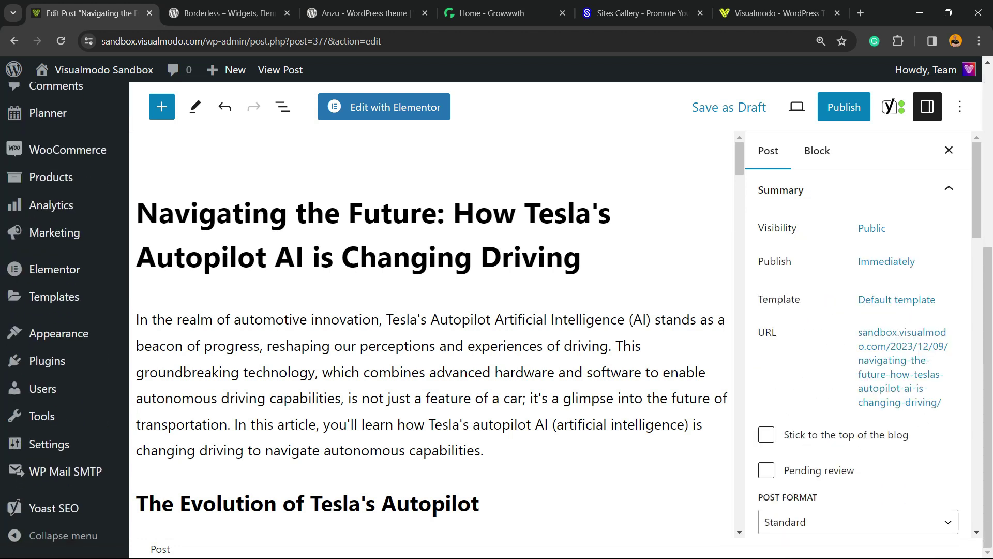
scroll(431, 354, down, 6)
scroll(431, 354, up, 4)
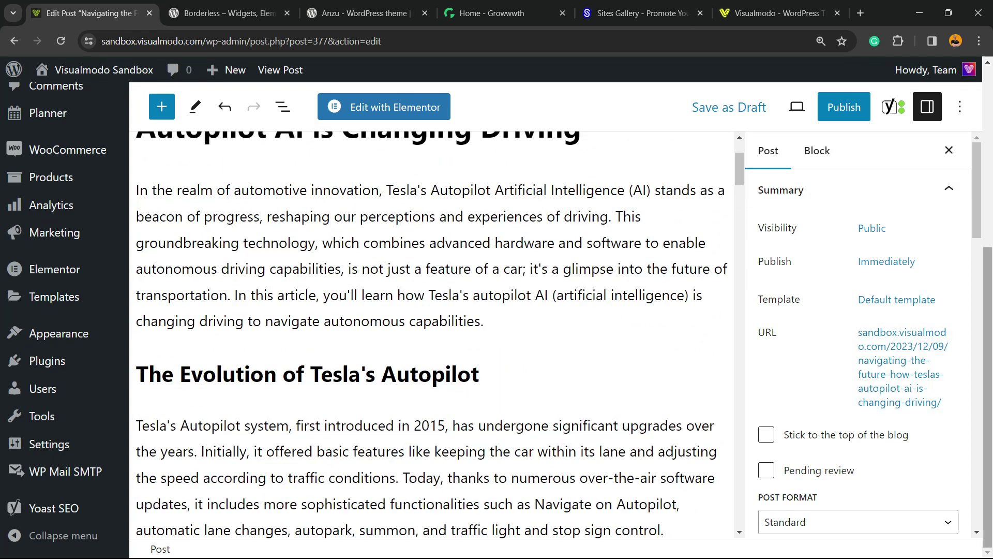
scroll(432, 331, down, 10)
scroll(431, 331, up, 15)
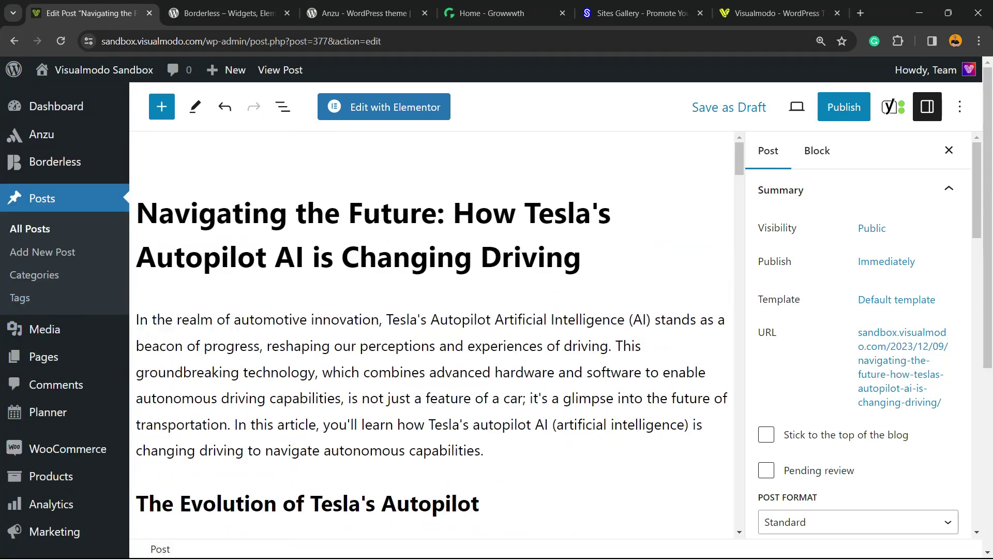
Step: Go to the Borderless plugin page on WordPress.org and select its full title
key(ctrl+Tab)
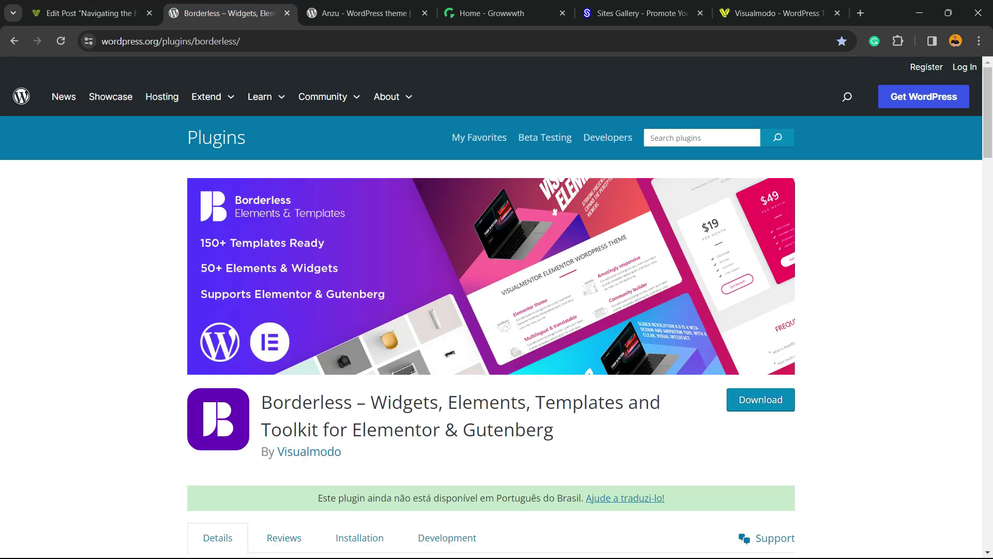
triple_click(405, 403)
triple_click(405, 403)
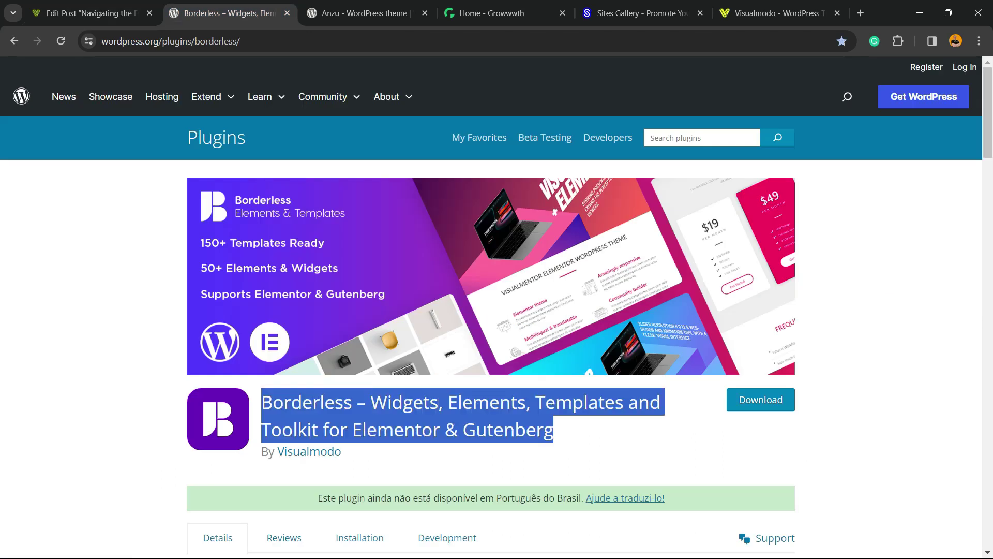
Step: Select the 'Anzu By Visualmodo' heading on the Anzu theme page and scroll down
click(364, 14)
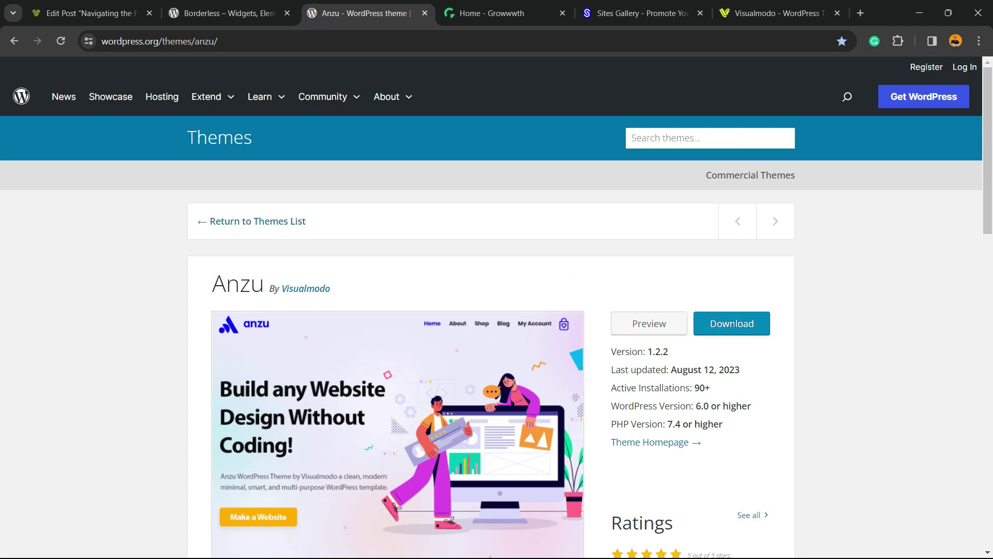
triple_click(239, 284)
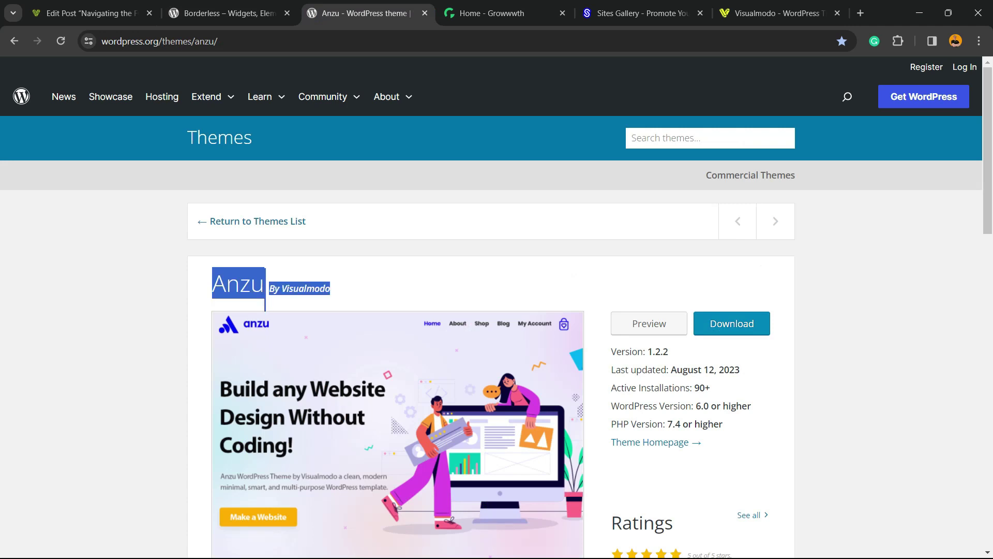
scroll(497, 310, down, 7)
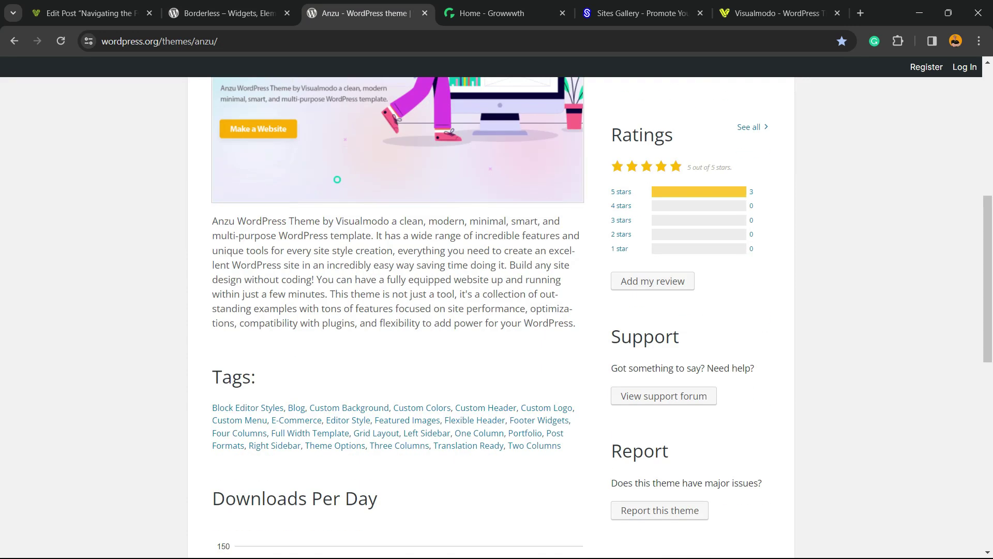
Step: Scroll down through the Growwwth guest posting site
key(ctrl+Tab)
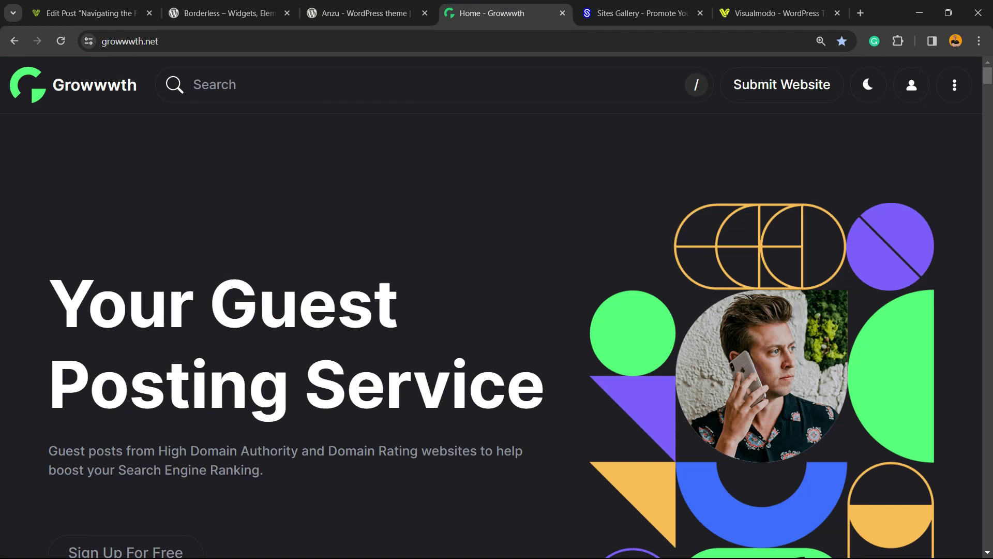
scroll(496, 311, down, 15)
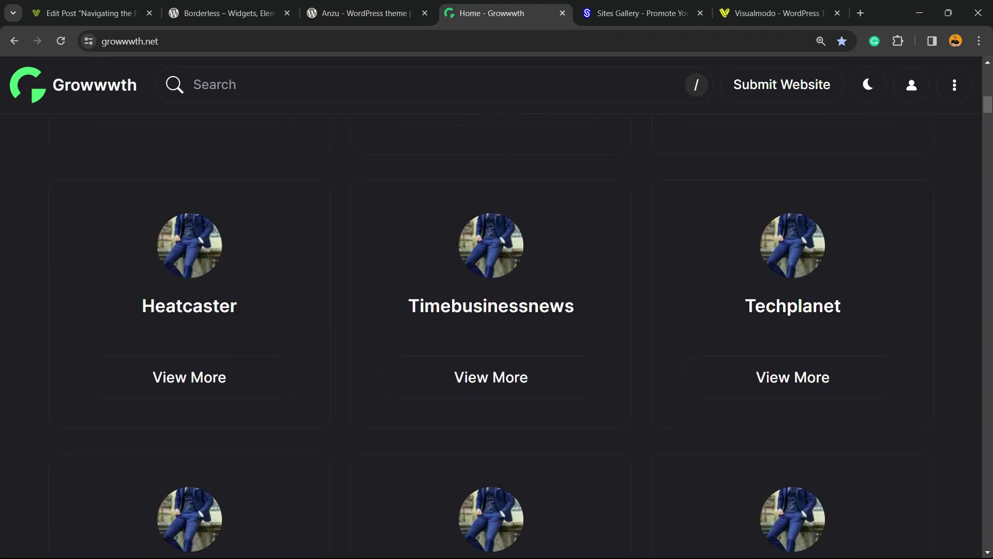
scroll(497, 310, down, 20)
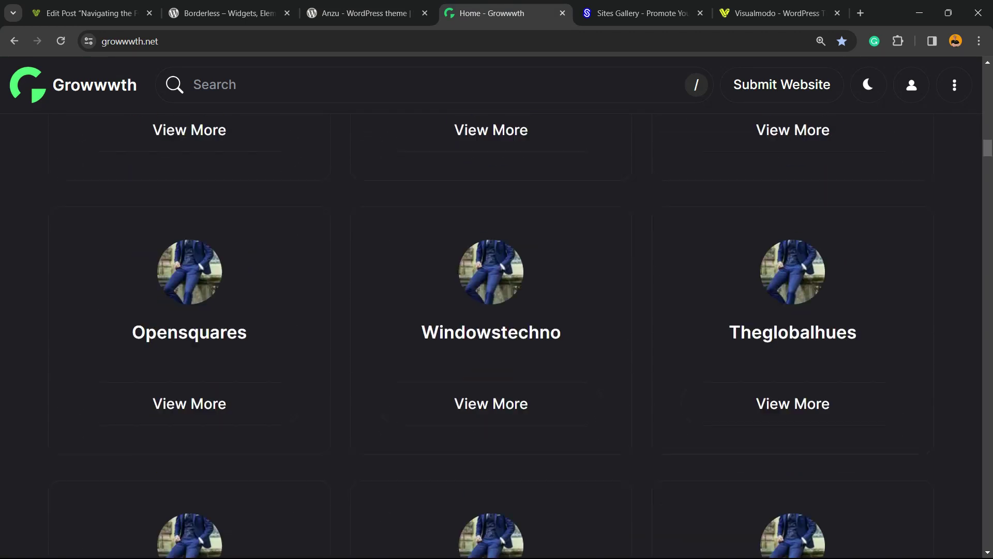
scroll(497, 310, down, 5)
Step: Scroll the Sites Gallery showcase listings to the footer, then move on to Visualmodo
key(ctrl+Tab)
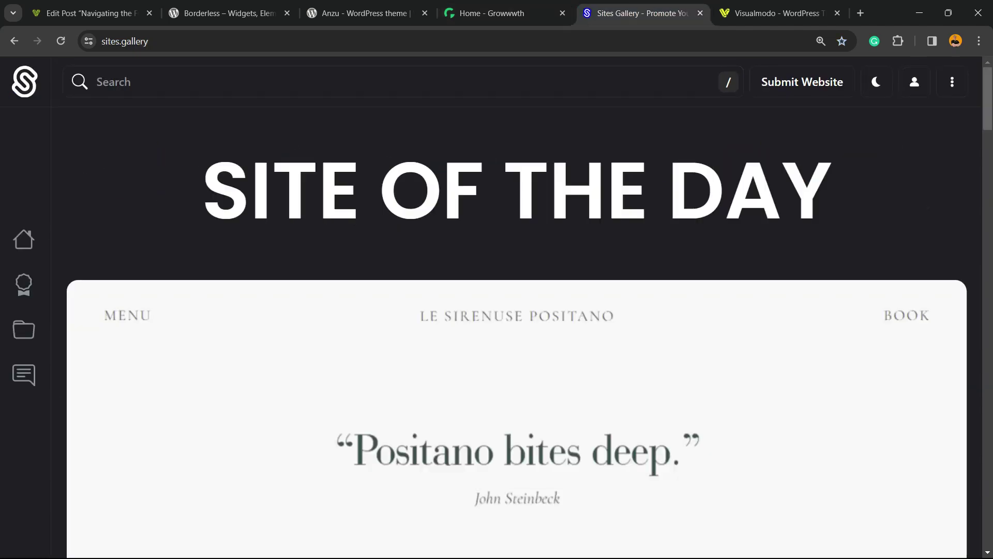
scroll(496, 331, down, 20)
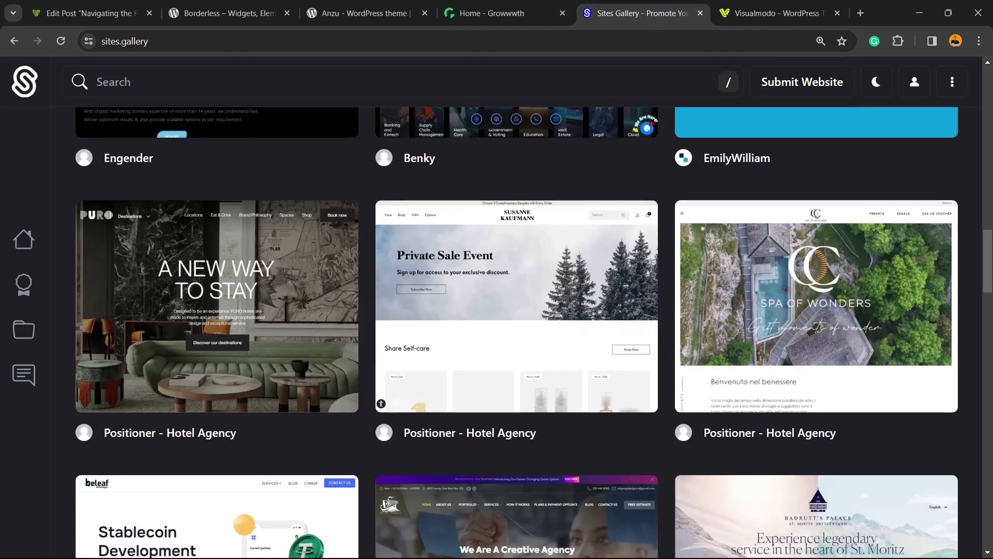
scroll(496, 331, down, 20)
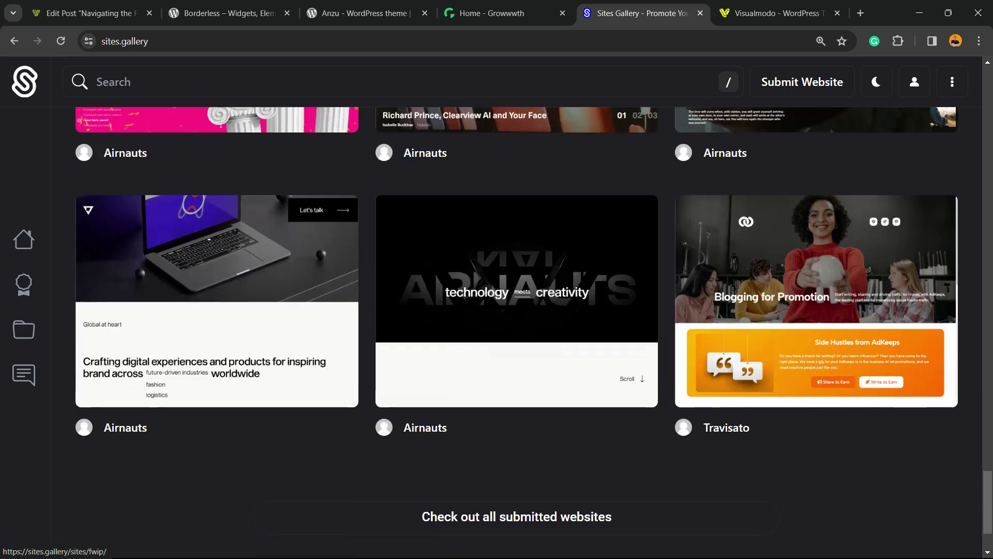
scroll(497, 331, down, 2)
key(ctrl+Tab)
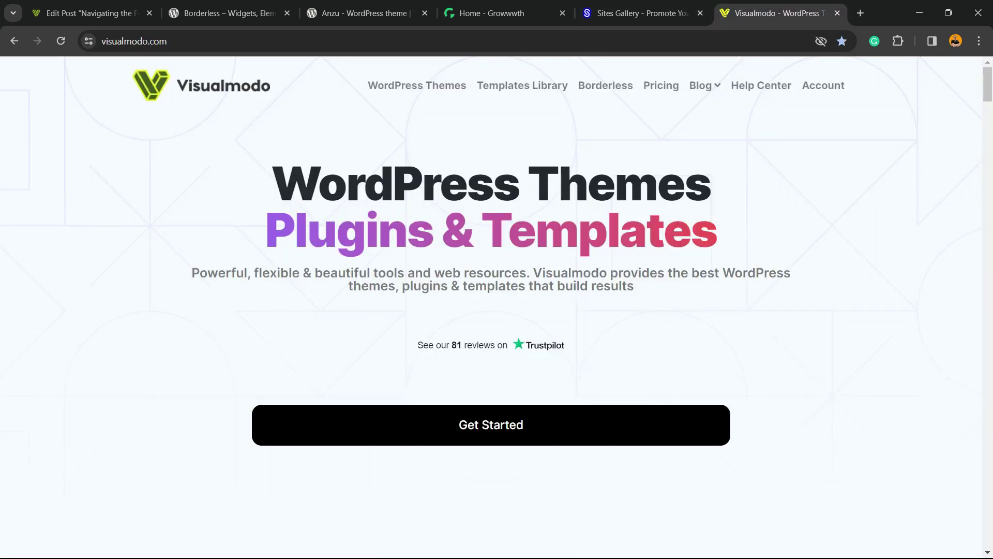
Step: Open Visualmodo's Templates Library and scroll through template cards like Eco Food and Barber
click(523, 85)
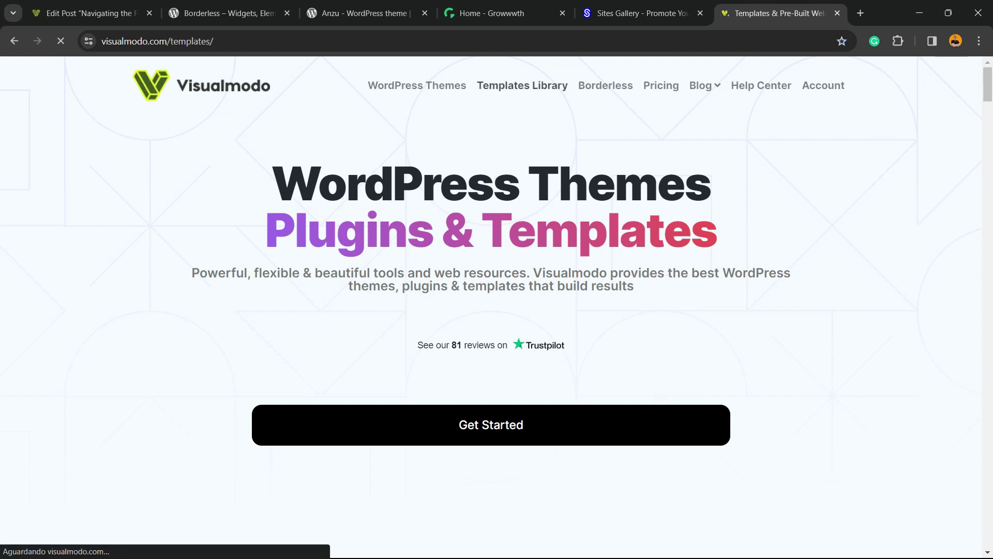
scroll(496, 310, down, 20)
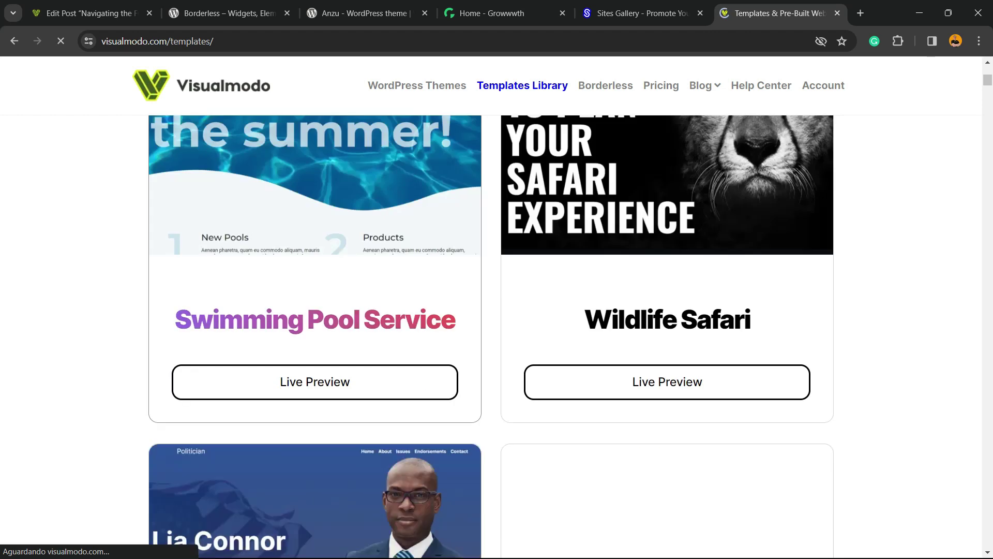
scroll(496, 311, down, 20)
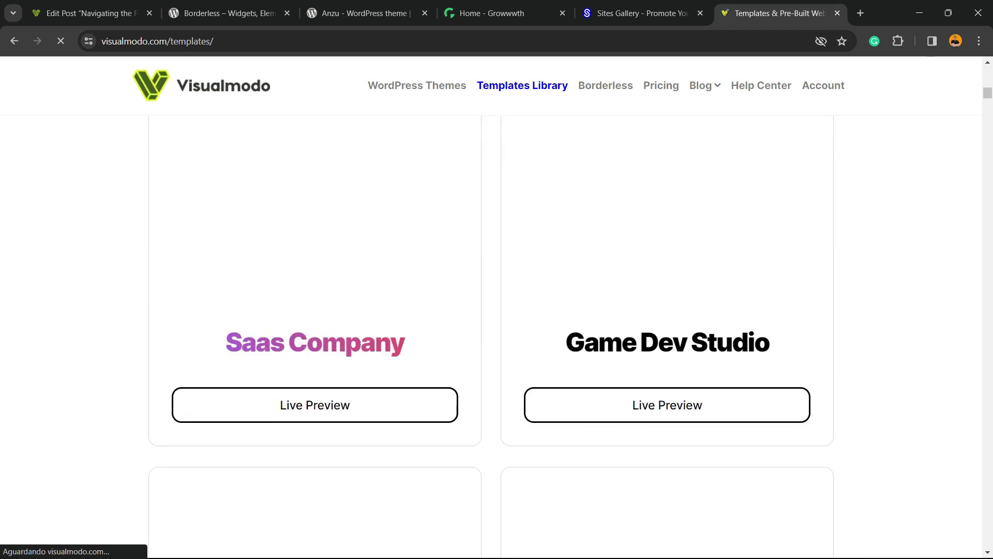
scroll(497, 310, up, 15)
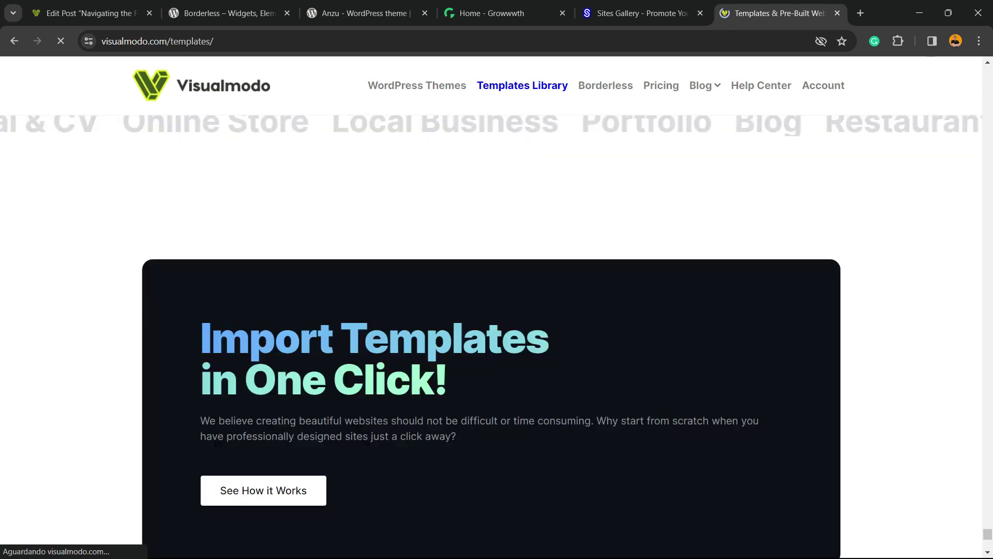
scroll(496, 310, up, 20)
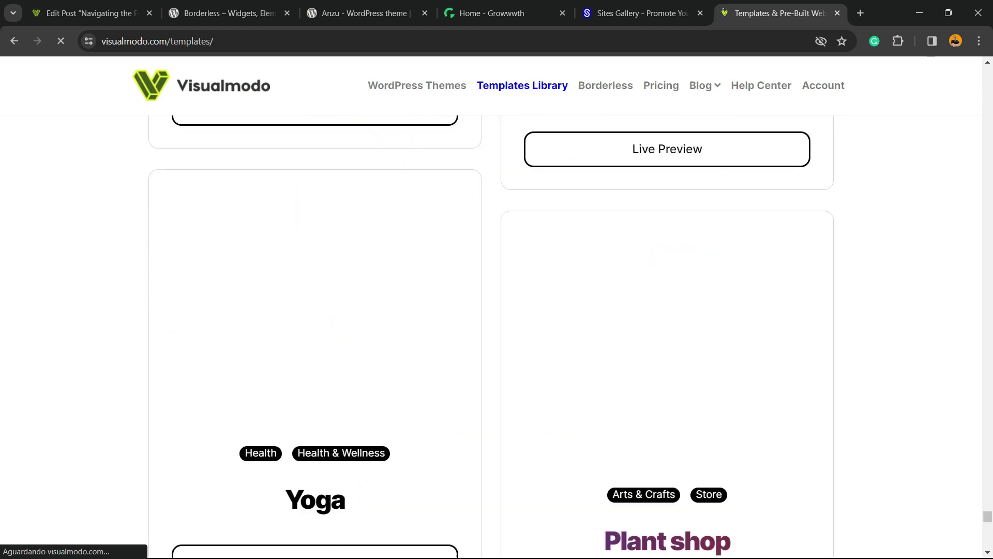
scroll(496, 311, up, 10)
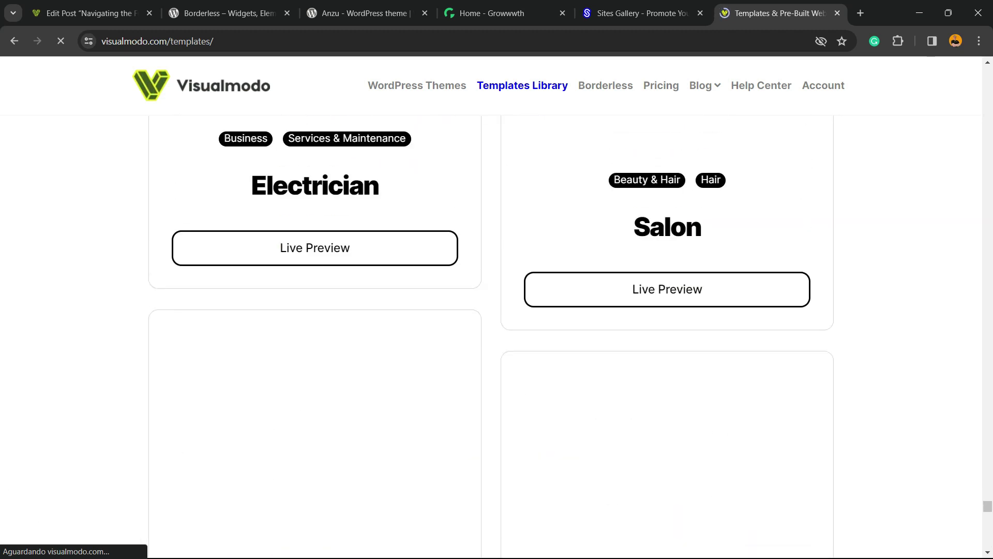
scroll(496, 310, up, 20)
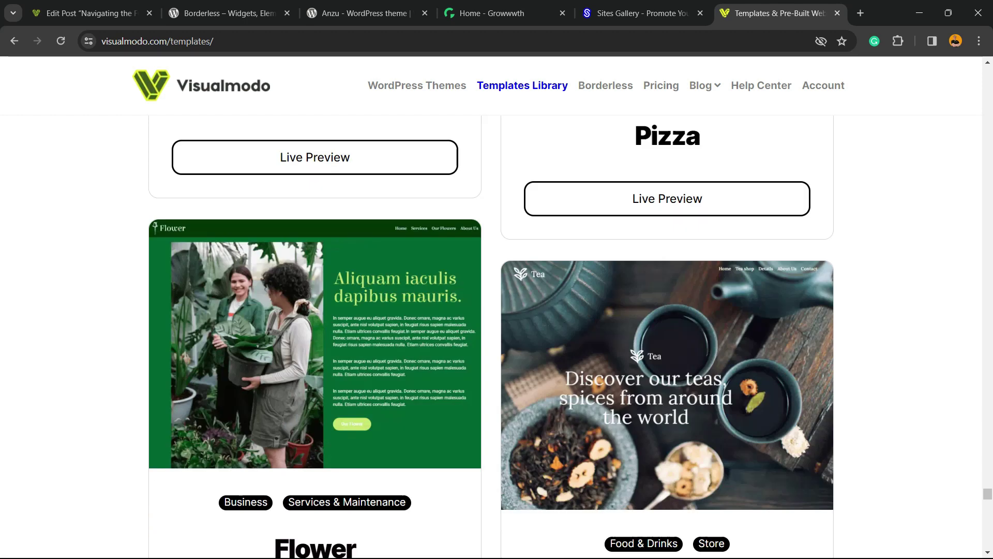
scroll(496, 310, up, 20)
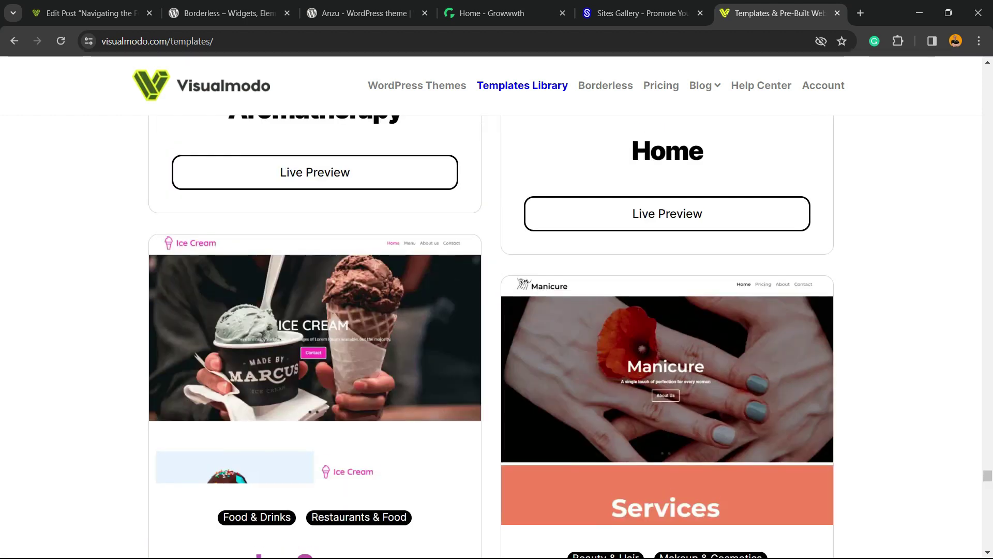
scroll(497, 310, up, 10)
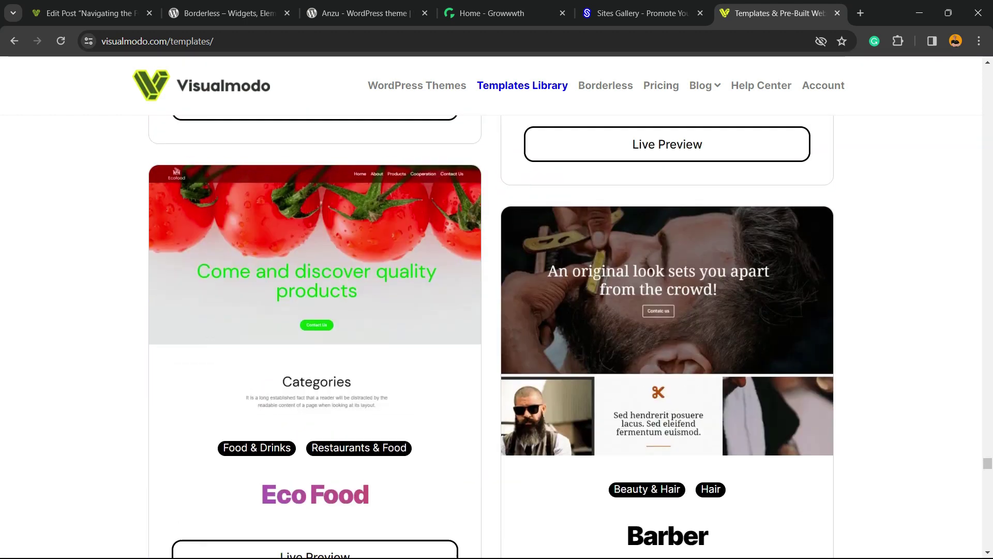